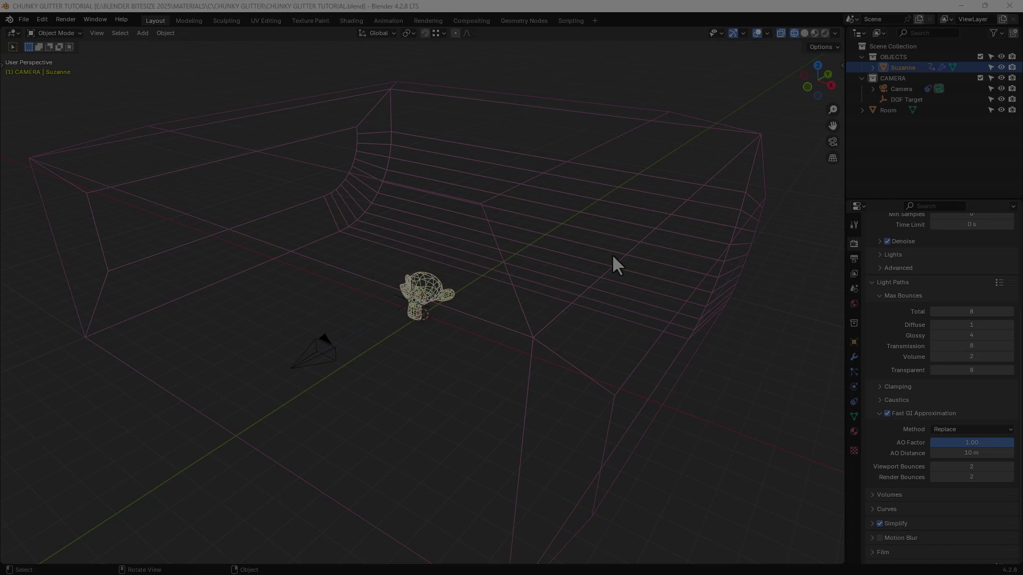
- Switch to the Shading workspace to see Suzanne's rendered camera view and node editor
{"action": "mouse_move", "coordinate": [612, 258]}
{"action": "middle_mouse_down"}
{"action": "mouse_move", "coordinate": [702, 244]}
{"action": "mouse_move", "coordinate": [617, 263]}
{"action": "middle_mouse_up"}
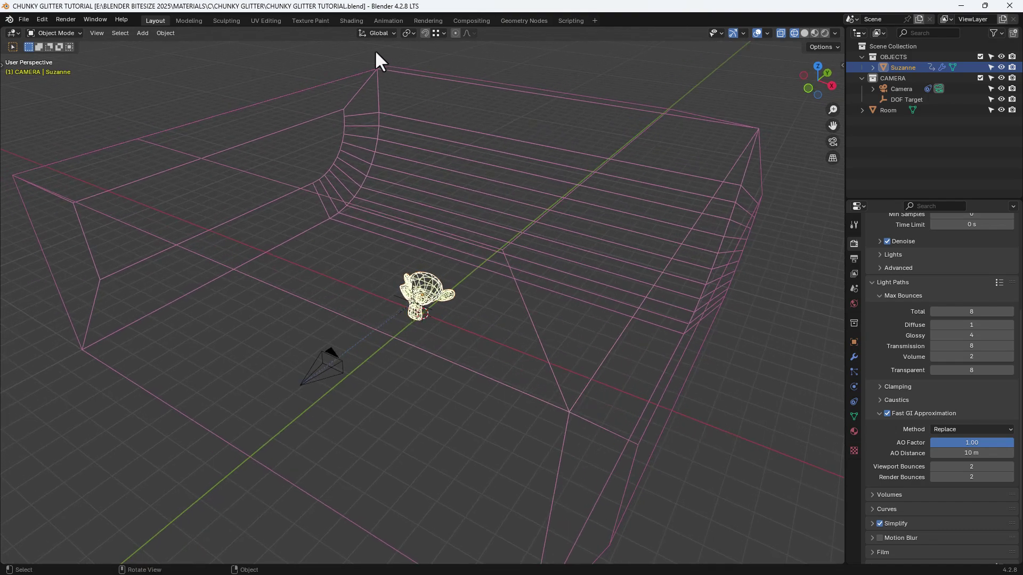
{"action": "left_click", "coordinate": [356, 21]}
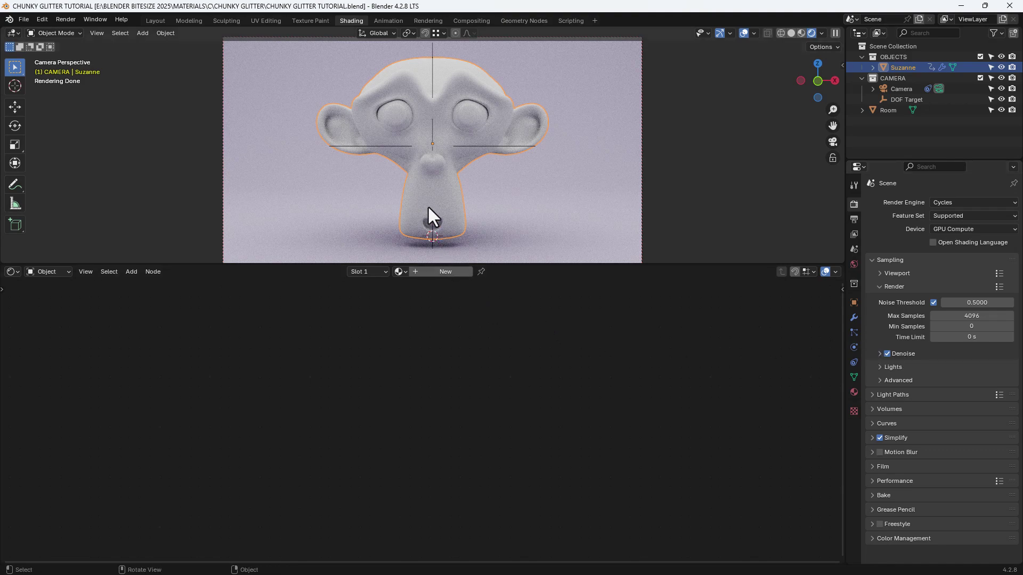
- Create a new material for Suzanne with Metallic 1, Roughness 1 and IOR 1.45
{"action": "left_click", "coordinate": [445, 271]}
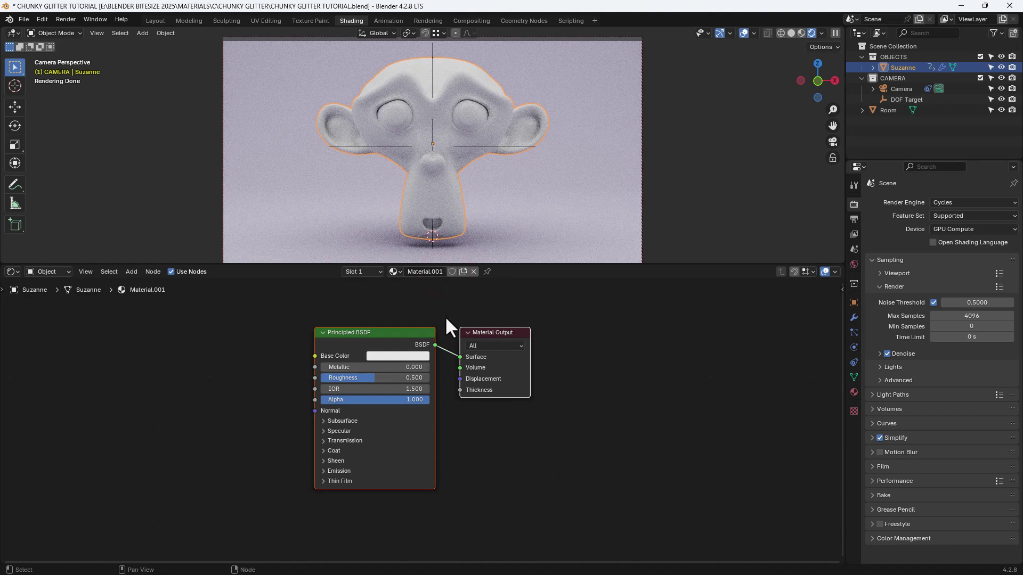
{"action": "double_click", "coordinate": [370, 366]}
{"action": "type", "text": "1"}
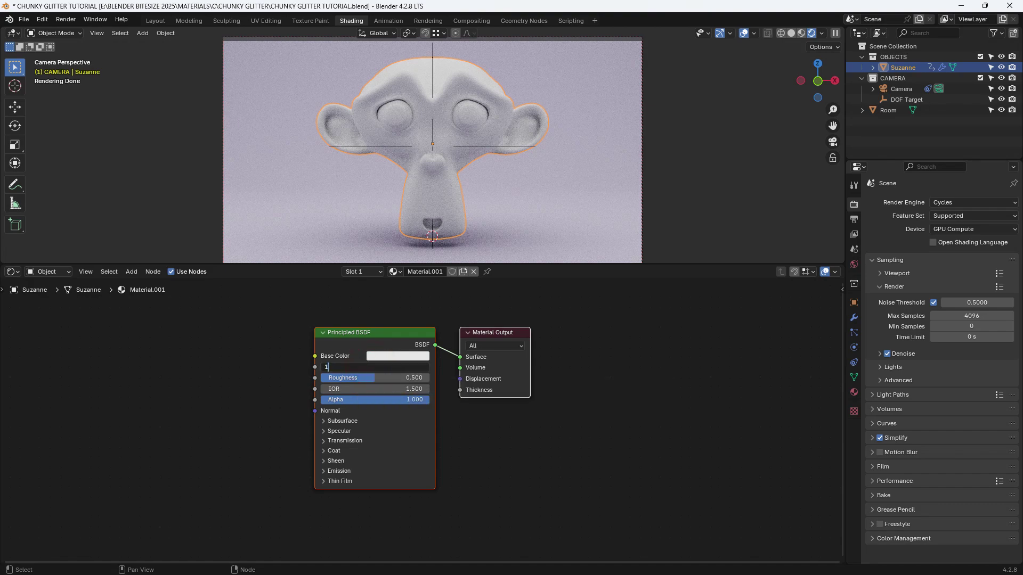
{"action": "key", "text": "Tab"}
{"action": "type", "text": "1"}
{"action": "key", "text": "Tab"}
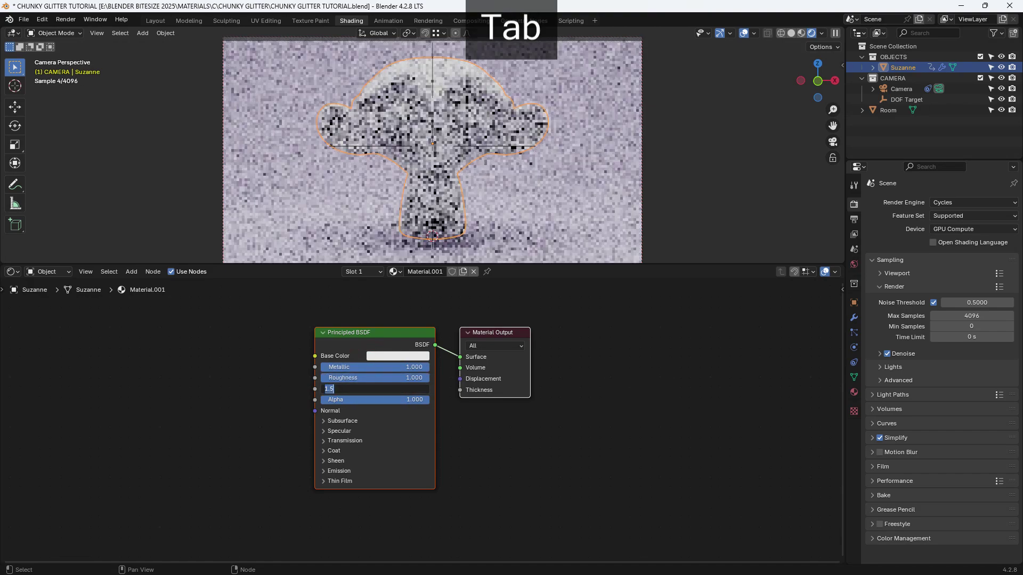
{"action": "type", "text": "1."}
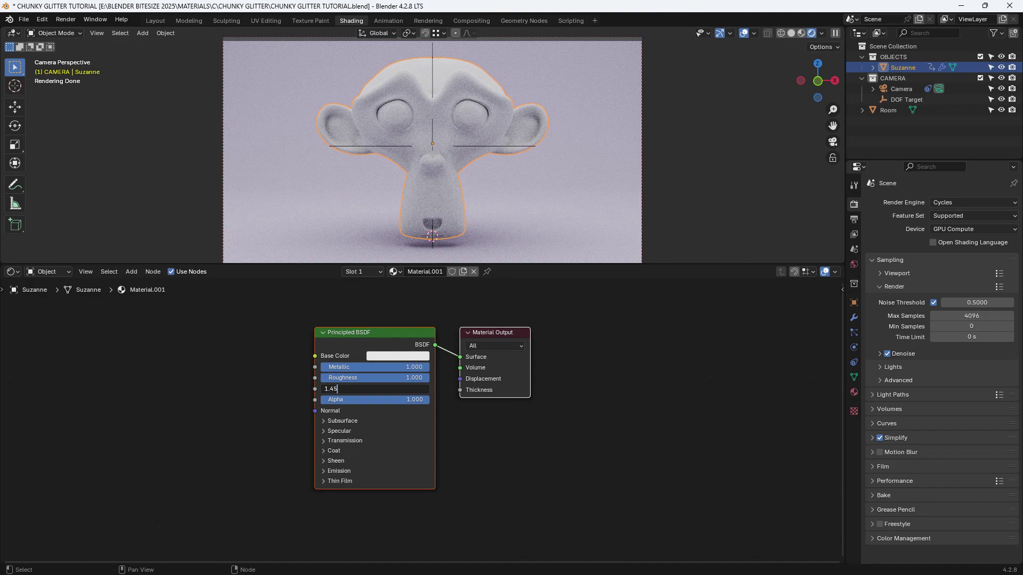
{"action": "type", "text": "45"}
{"action": "left_click", "coordinate": [337, 450]}
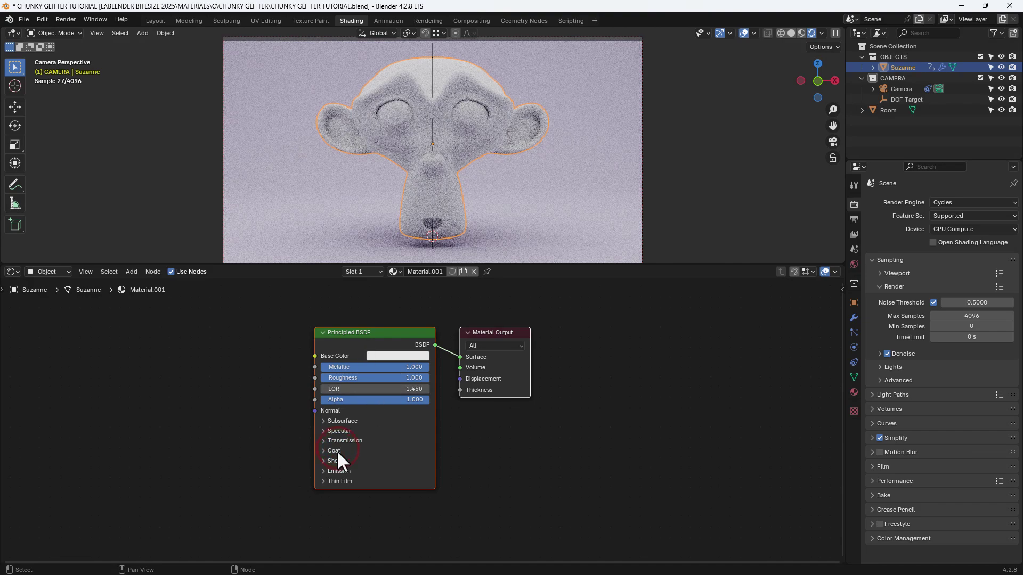
- Expand the Coat and Sheen panels and set Sheen Weight to 0.2
{"action": "left_click", "coordinate": [337, 452]}
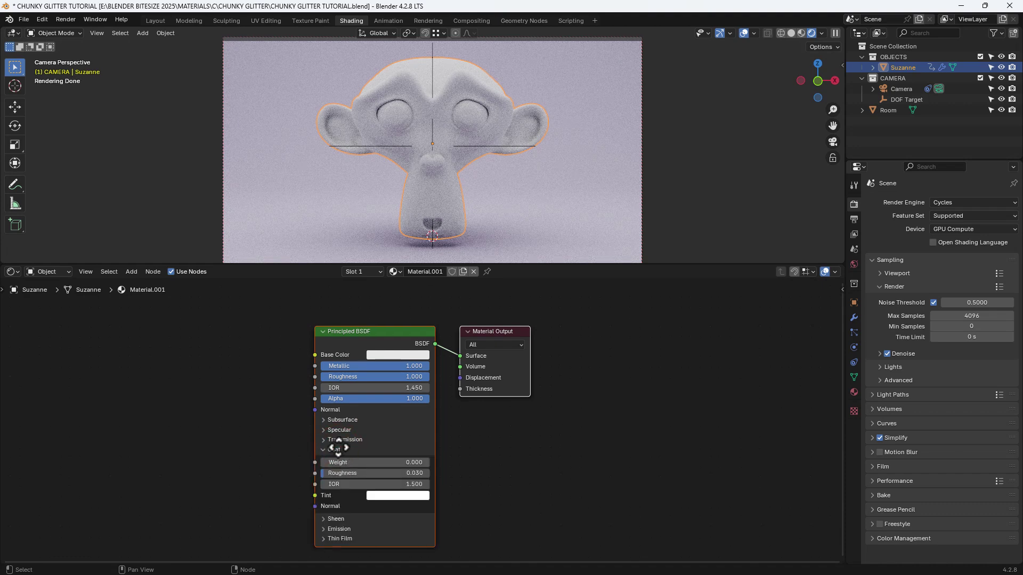
{"action": "middle_click_drag", "start_coordinate": [337, 450], "coordinate": [342, 425]}
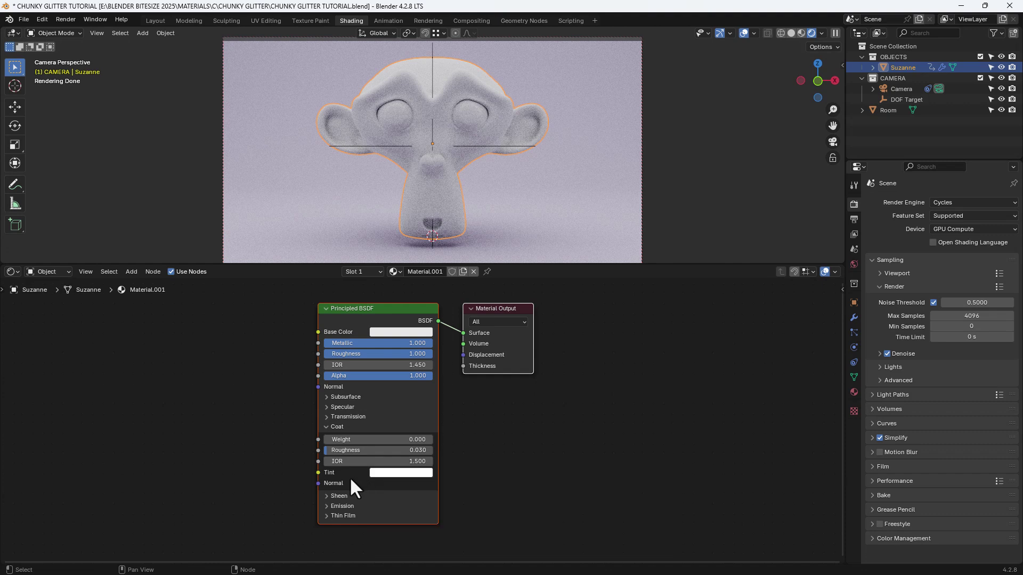
{"action": "middle_click_drag", "start_coordinate": [349, 478], "coordinate": [350, 449]}
{"action": "left_click", "coordinate": [337, 466]}
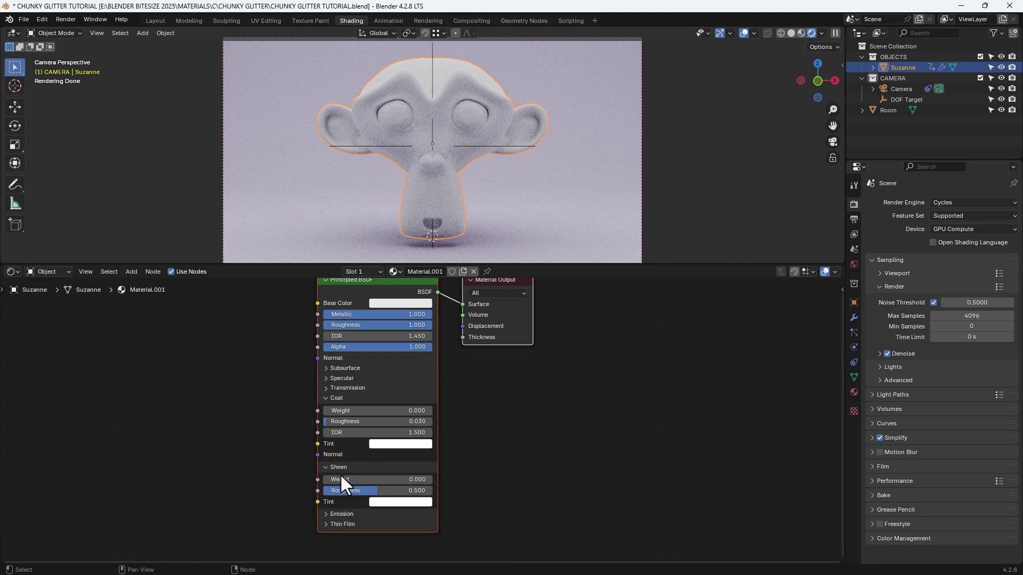
{"action": "left_click", "coordinate": [343, 479]}
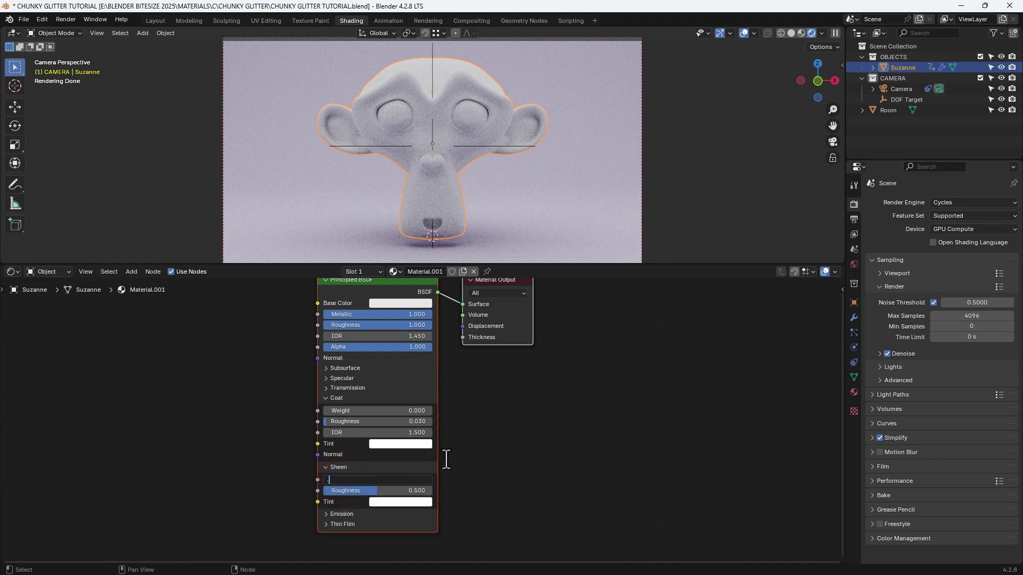
{"action": "type", "text": ".2"}
{"action": "key", "text": "Return"}
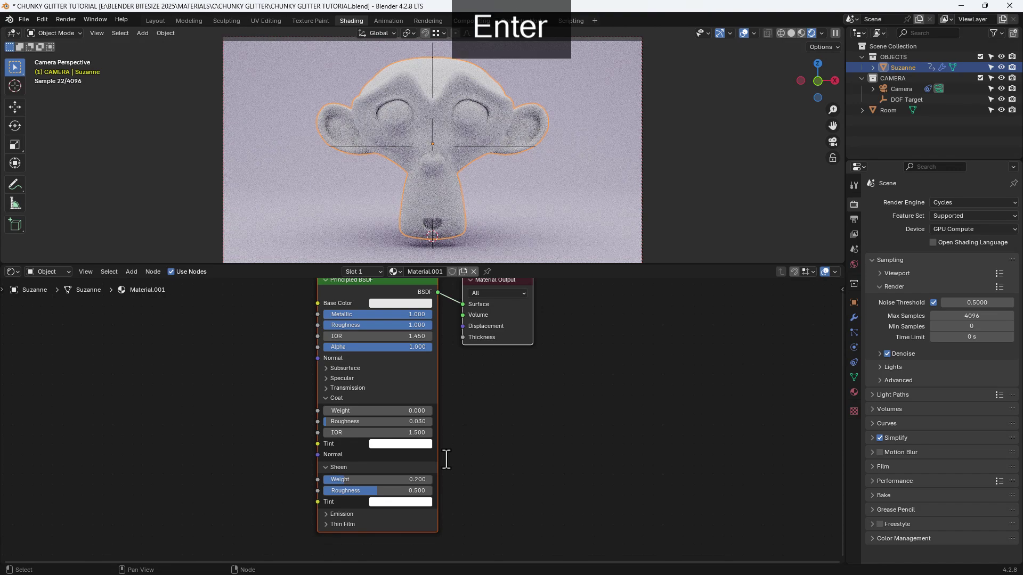
{"action": "middle_click_drag", "start_coordinate": [494, 388], "coordinate": [605, 463]}
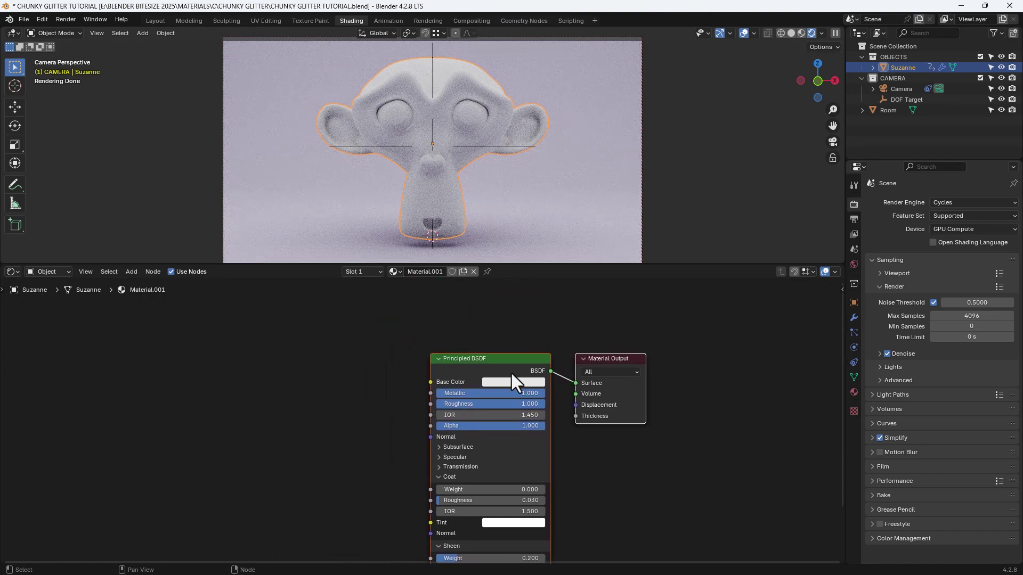
- Add a Glossy BSDF and mix it with the Principled BSDF through a Mix Shader
{"action": "middle_click_drag", "start_coordinate": [500, 351], "coordinate": [588, 349]}
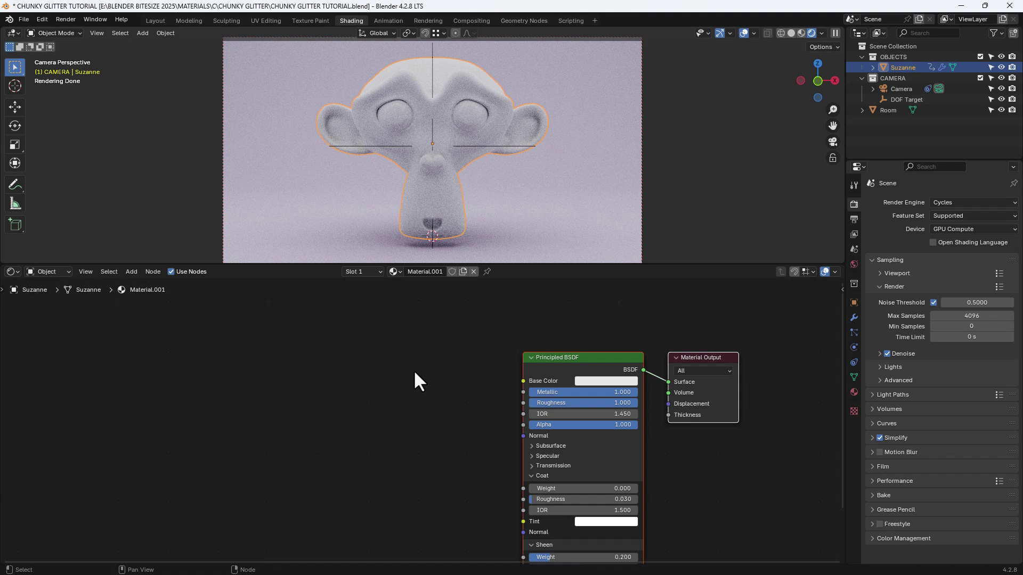
{"action": "key", "text": "shift+a"}
{"action": "left_click", "coordinate": [385, 356]}
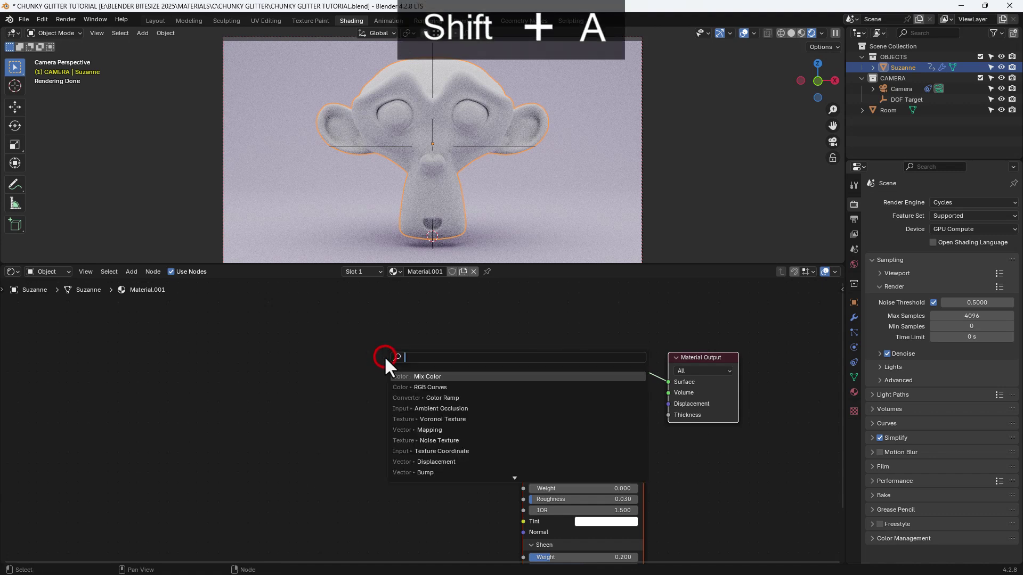
{"action": "type", "text": "glo"}
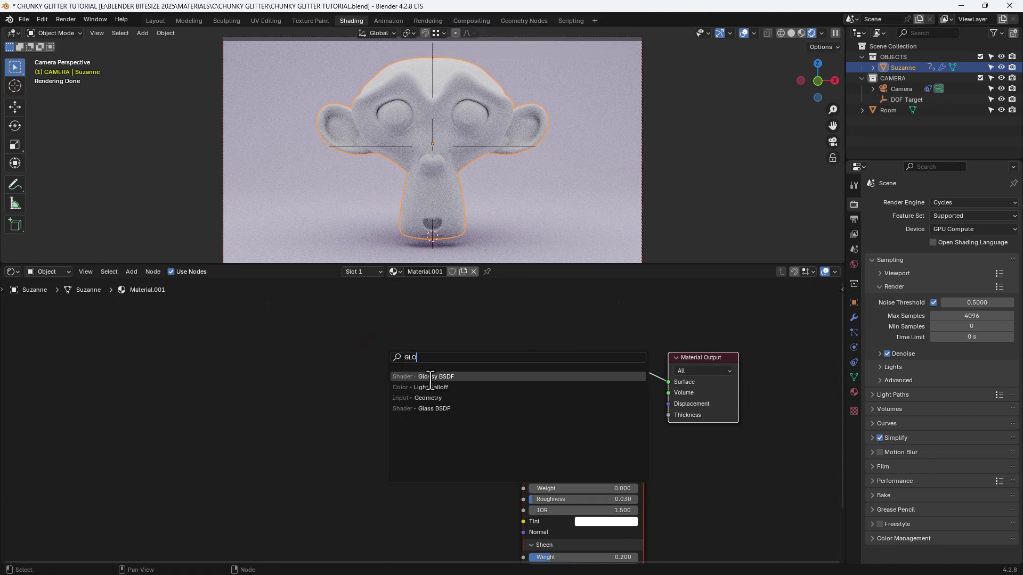
{"action": "left_click", "coordinate": [430, 376]}
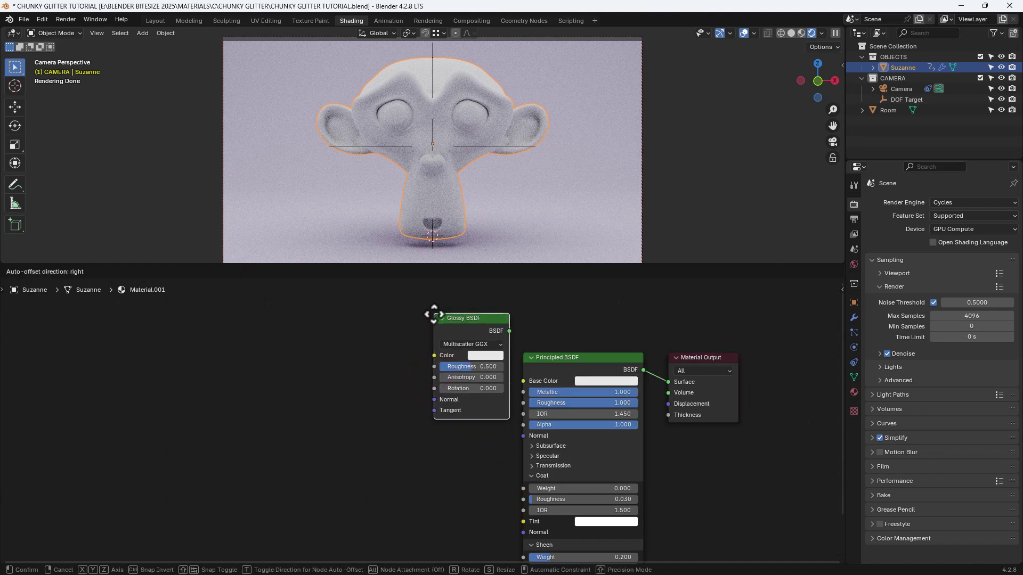
{"action": "left_click", "coordinate": [433, 314]}
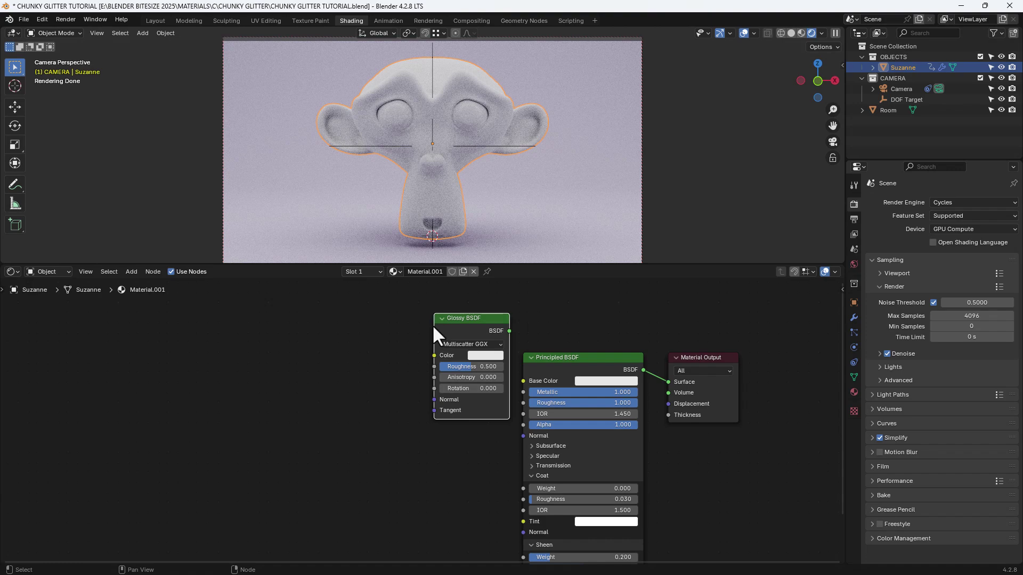
{"action": "right_click_drag", "start_coordinate": [452, 327], "coordinate": [539, 389], "text": "ctrl+shift"}
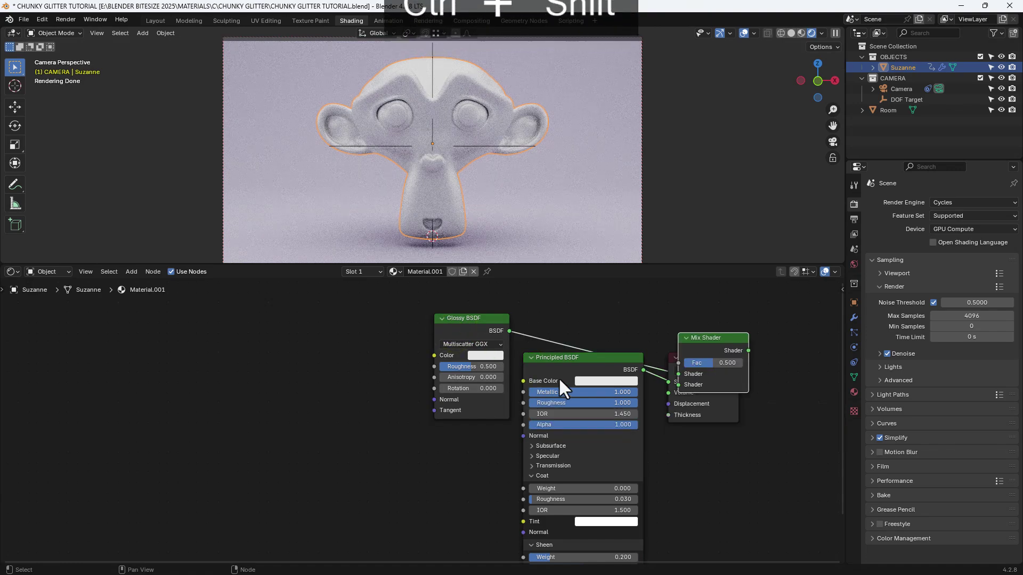
- Arrange the Mix Shader and Material Output nodes side by side
{"action": "left_click", "coordinate": [723, 411]}
{"action": "left_click_drag", "start_coordinate": [695, 356], "coordinate": [797, 344]}
{"action": "left_click_drag", "start_coordinate": [729, 342], "coordinate": [707, 313]}
{"action": "left_click_drag", "start_coordinate": [792, 335], "coordinate": [768, 309]}
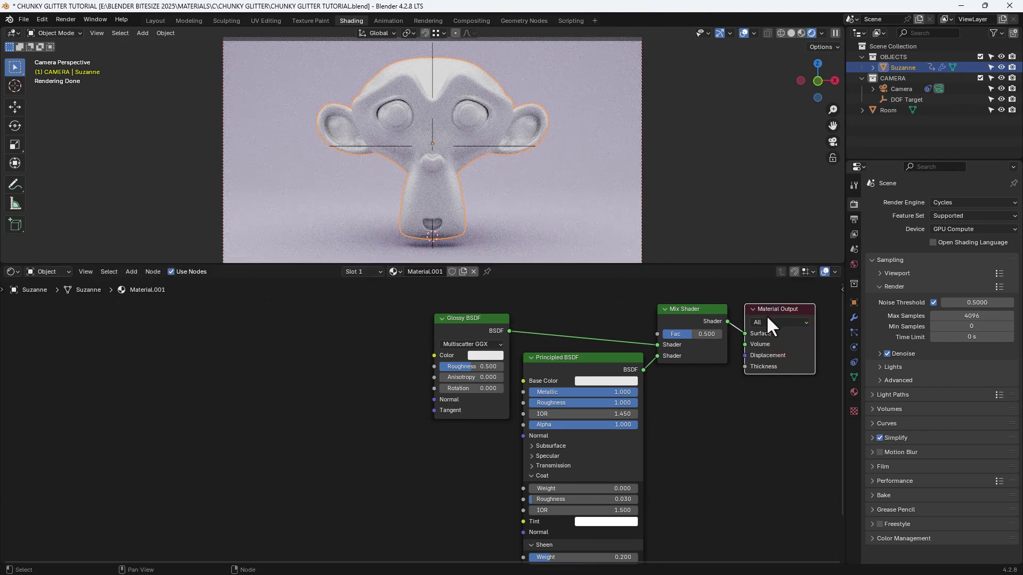
{"action": "double_click", "coordinate": [466, 367]}
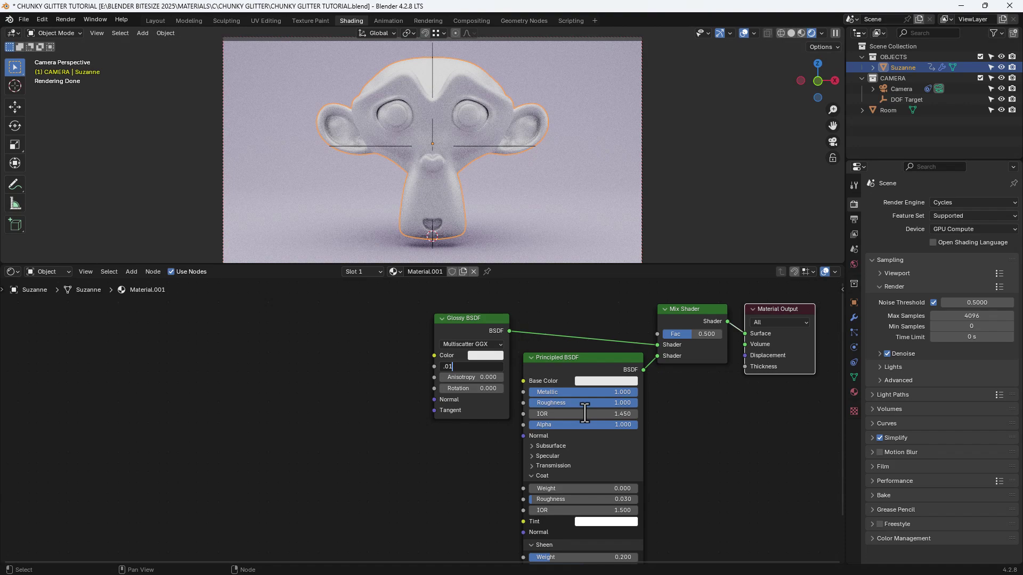
- Set the Glossy BSDF Roughness to 0.010 for a mirror-like finish
{"action": "type", "text": ".01"}
{"action": "key", "text": "Return"}
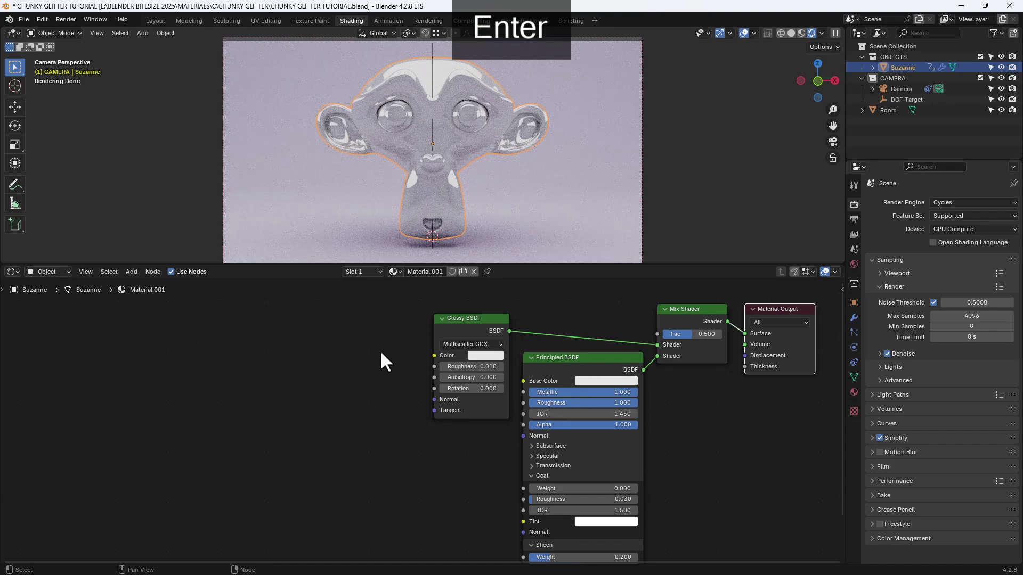
{"action": "middle_click_drag", "start_coordinate": [381, 353], "coordinate": [432, 349]}
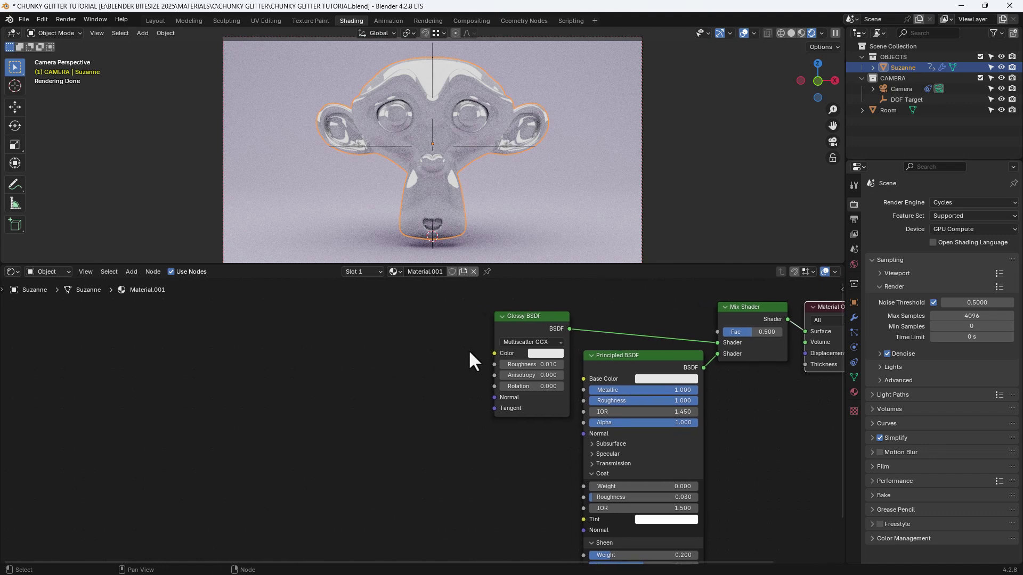
{"action": "left_click_drag", "start_coordinate": [494, 354], "coordinate": [431, 369]}
- Add a Brightness/Contrast node feeding the Glossy BSDF Color input
{"action": "type", "text": "BRIGHT"}
{"action": "key", "text": "Return"}
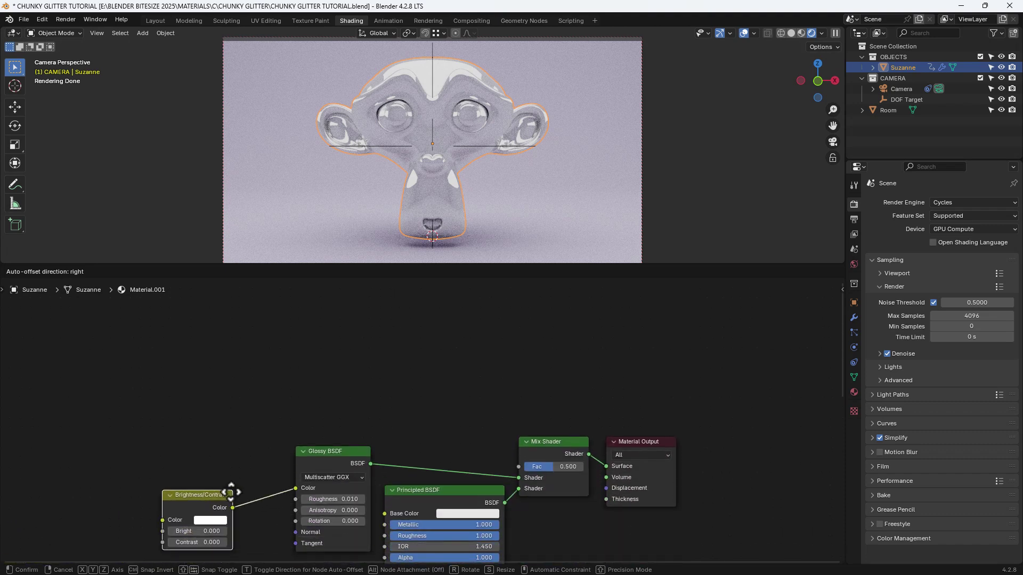
{"action": "left_click", "coordinate": [255, 471]}
{"action": "middle_click_drag", "start_coordinate": [293, 443], "coordinate": [604, 311]}
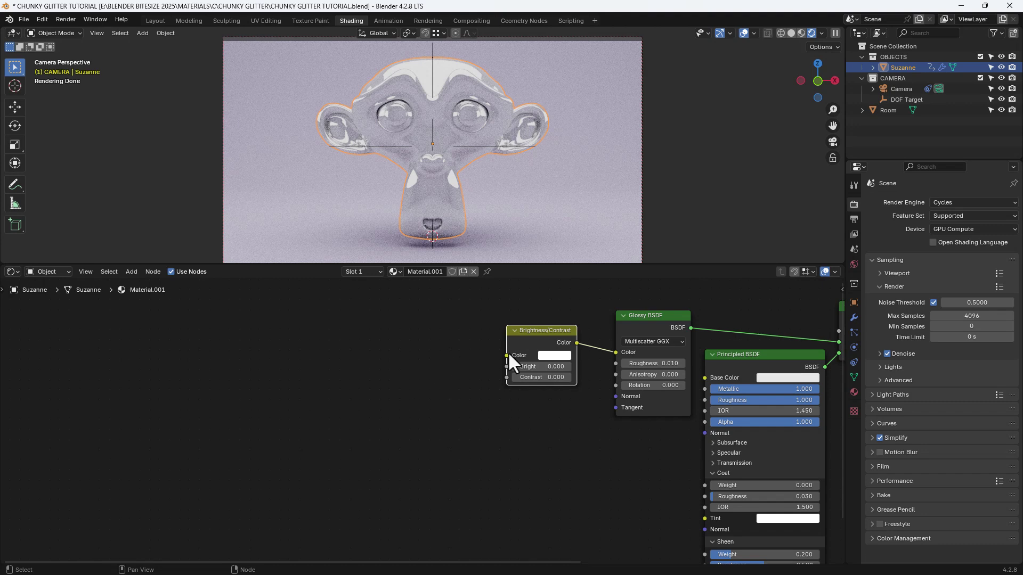
- Add a Color Ramp feeding the Brightness/Contrast Color input
{"action": "left_click_drag", "start_coordinate": [505, 354], "coordinate": [449, 362]}
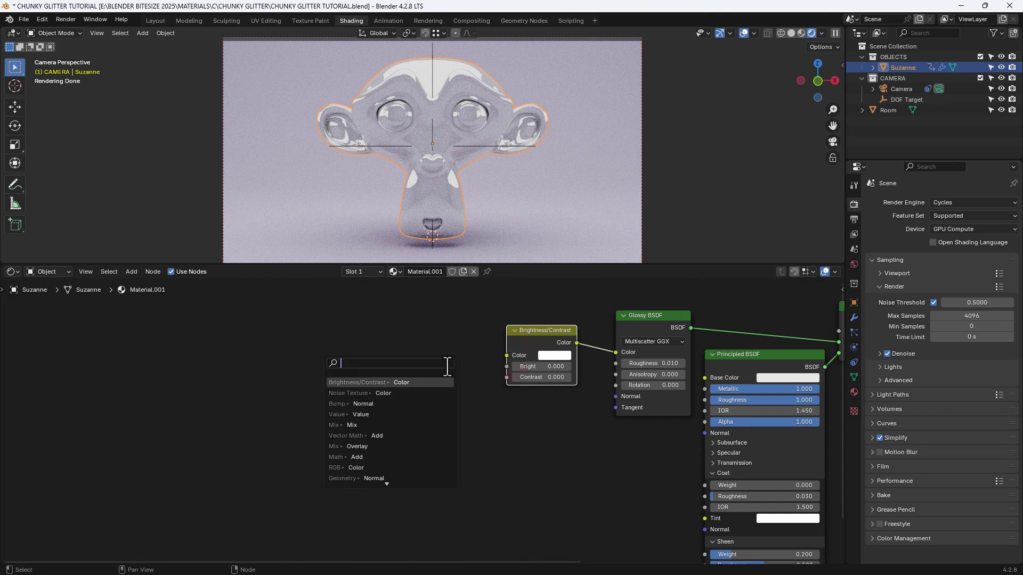
{"action": "type", "text": "col"}
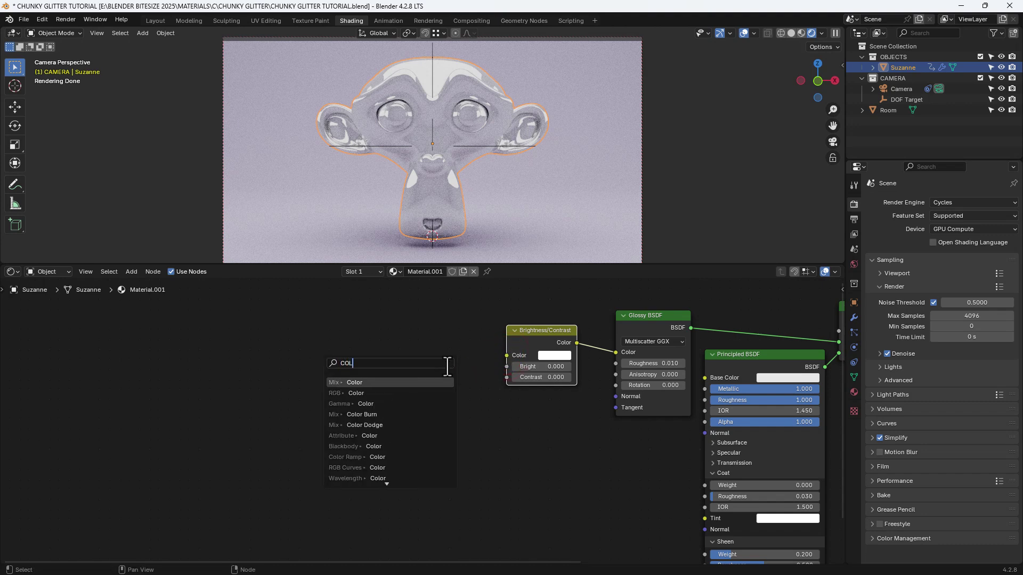
{"action": "type", "text": "OR RA"}
{"action": "key", "text": "Return"}
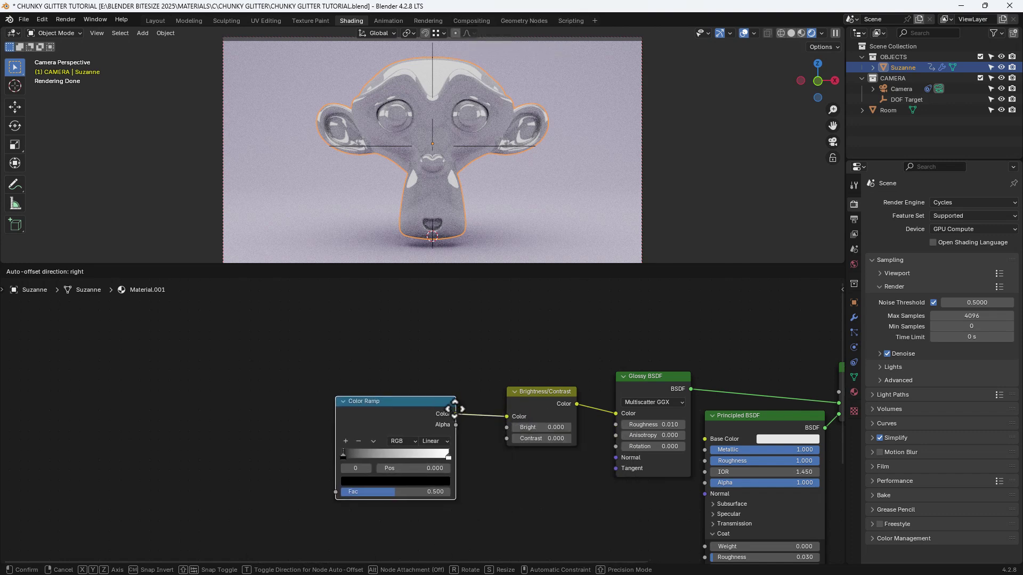
{"action": "left_click", "coordinate": [467, 403]}
{"action": "middle_click_drag", "start_coordinate": [301, 432], "coordinate": [486, 396]}
- Drive the ramp Fac with a Wave Texture using Object coordinates through a Mapping node
{"action": "left_click_drag", "start_coordinate": [533, 450], "coordinate": [497, 443]}
{"action": "type", "text": "WAVE"}
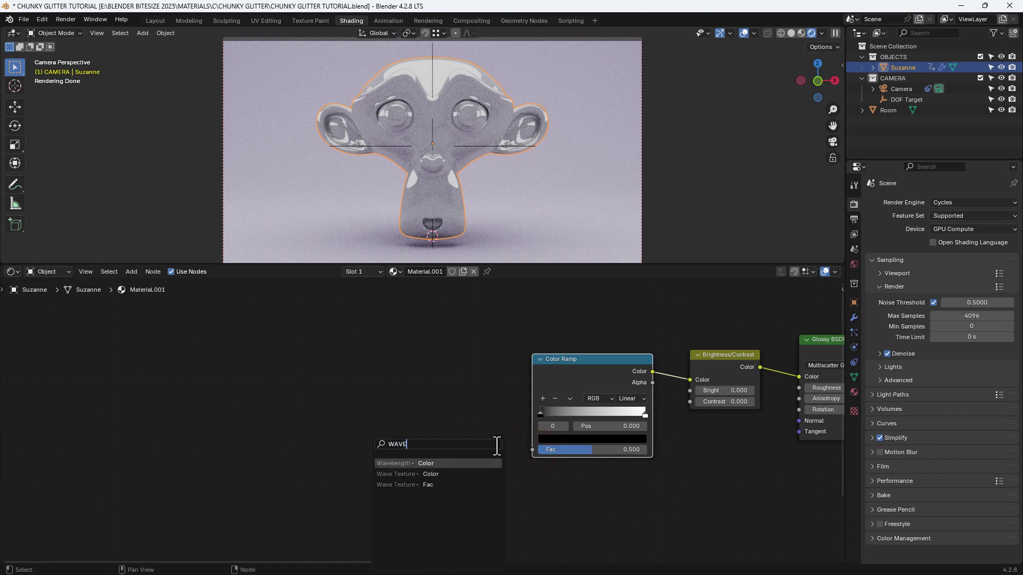
{"action": "left_click", "coordinate": [458, 474]}
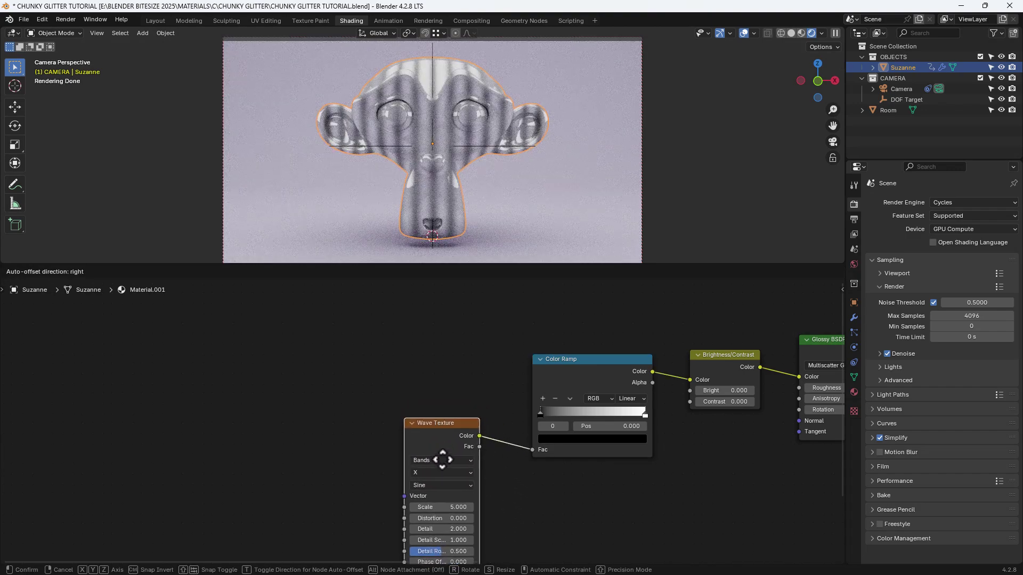
{"action": "left_click", "coordinate": [445, 472]}
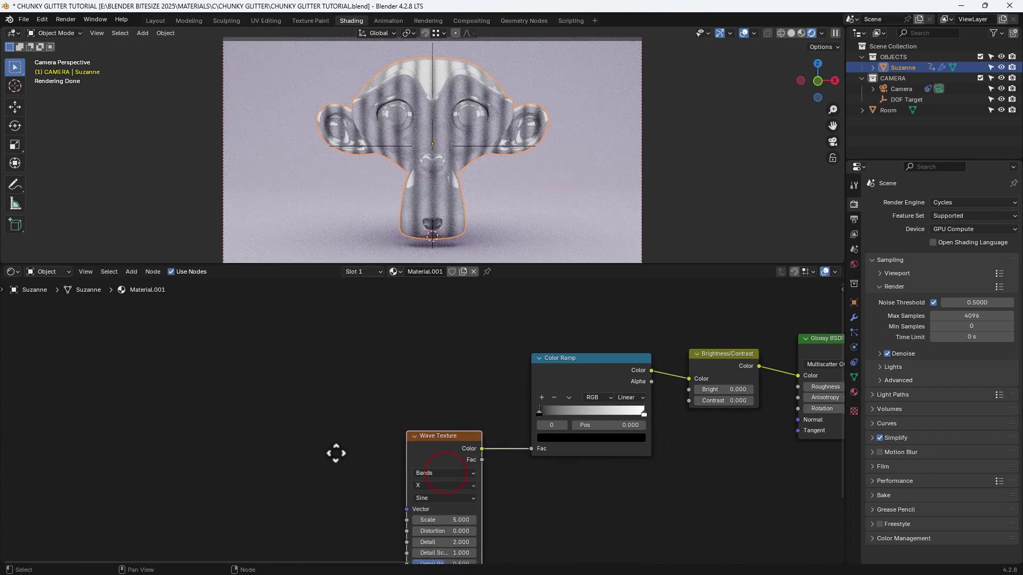
{"action": "middle_click_drag", "start_coordinate": [340, 449], "coordinate": [377, 386]}
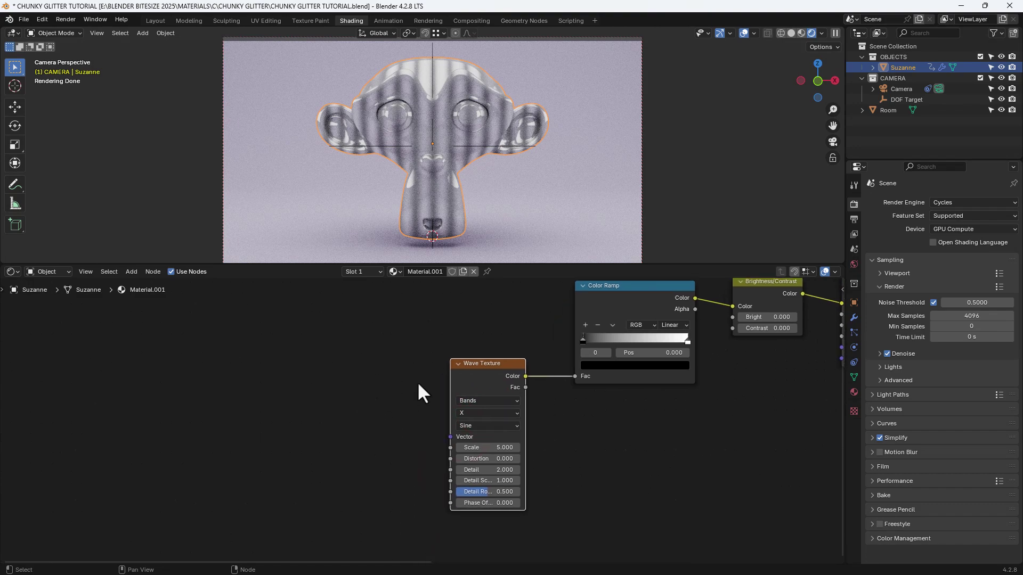
{"action": "key", "text": "ctrl+t"}
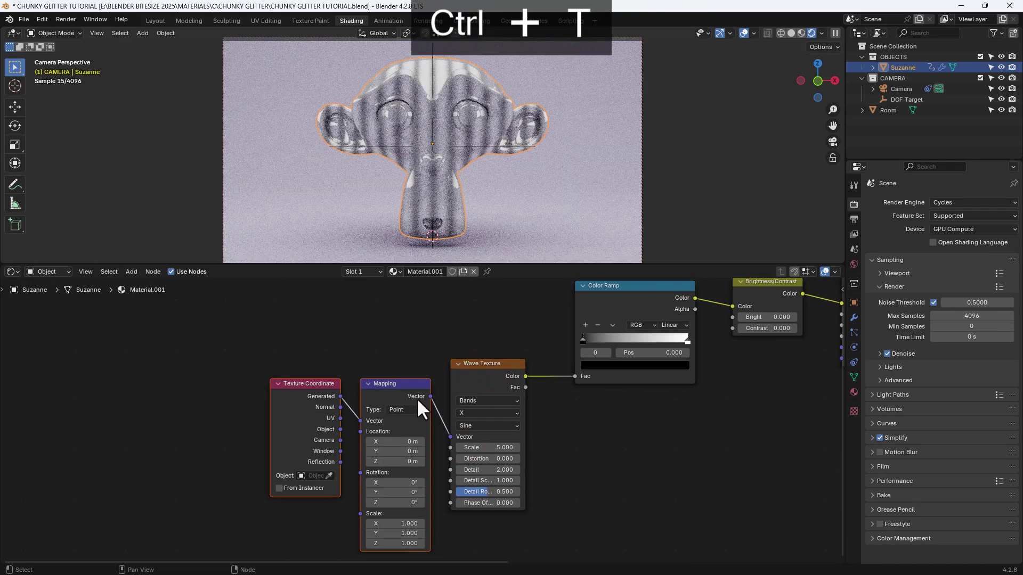
{"action": "left_click_drag", "start_coordinate": [340, 429], "coordinate": [358, 420]}
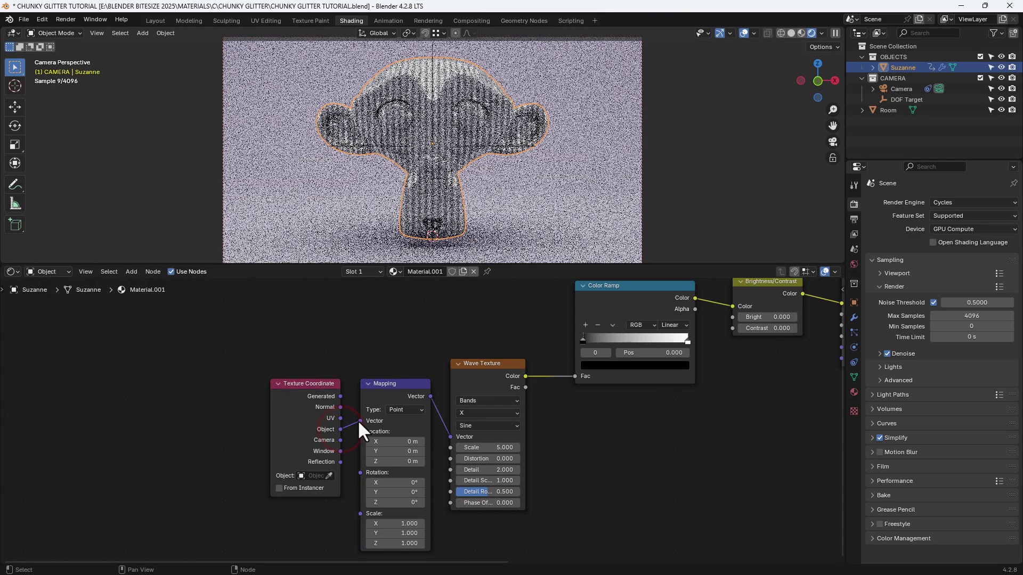
{"action": "middle_click_drag", "start_coordinate": [375, 416], "coordinate": [345, 404]}
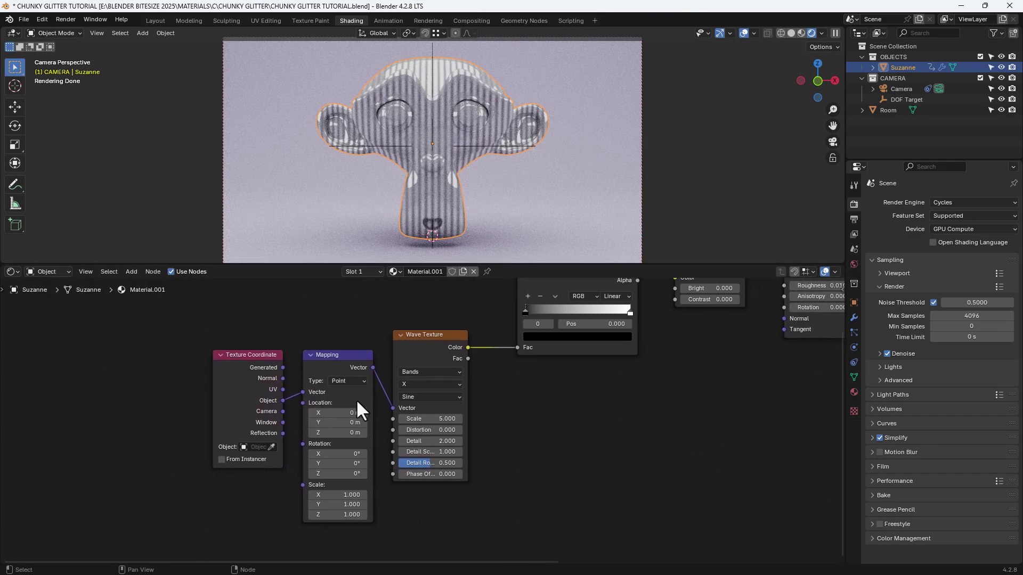
- Set the Wave Texture to Rings type, Spherical direction and Saw profile
{"action": "left_click", "coordinate": [420, 369]}
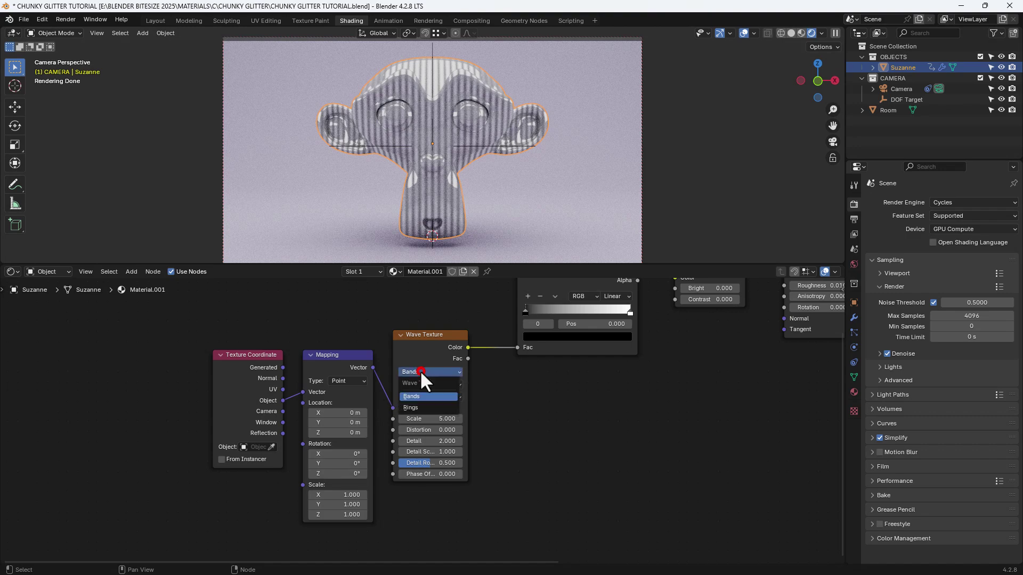
{"action": "left_click", "coordinate": [414, 408]}
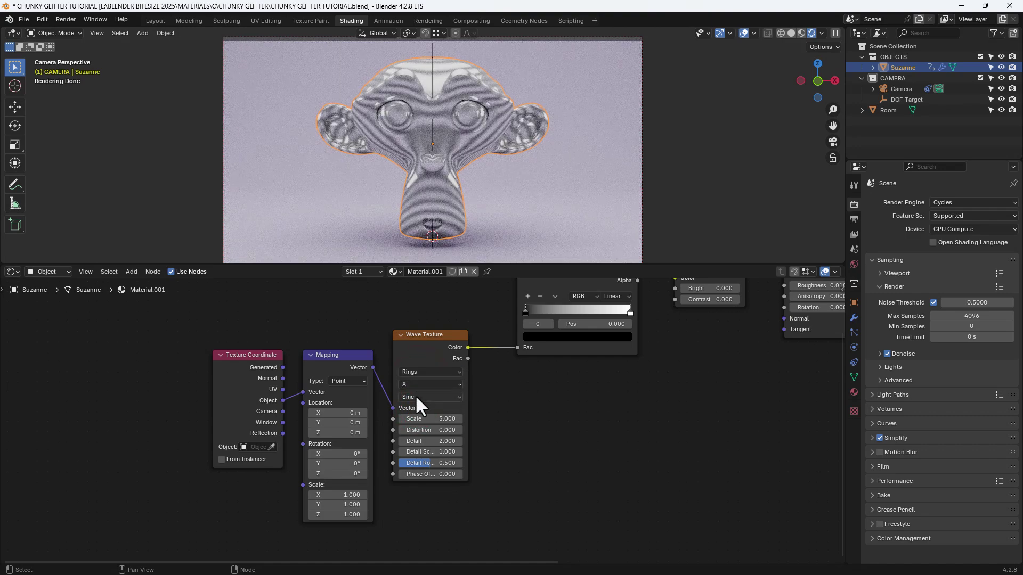
{"action": "left_click", "coordinate": [414, 394]}
{"action": "left_click", "coordinate": [415, 394]}
{"action": "left_click", "coordinate": [413, 386]}
{"action": "left_click", "coordinate": [413, 440]}
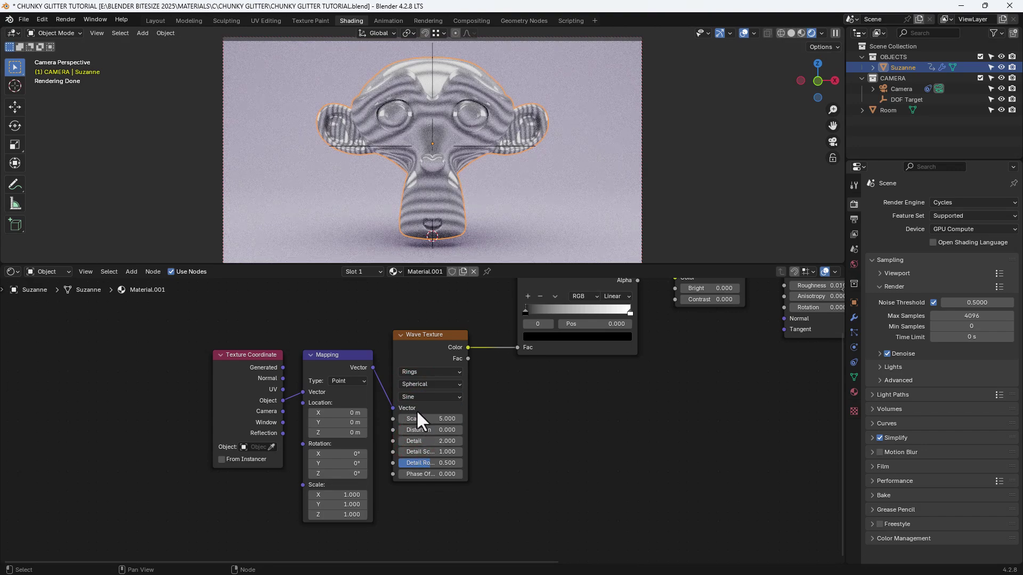
{"action": "left_click", "coordinate": [415, 397]}
{"action": "left_click", "coordinate": [416, 429]}
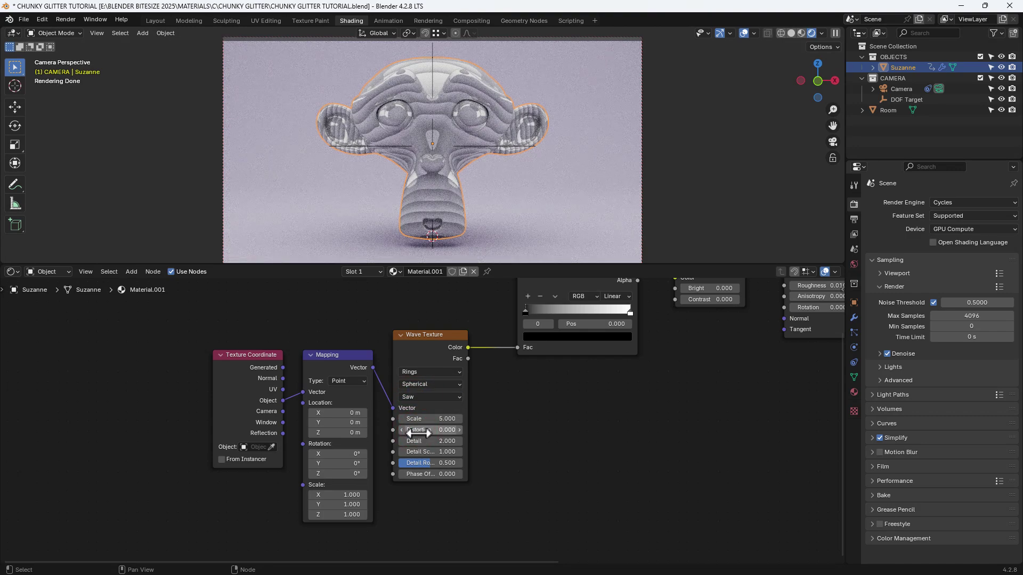
- Give the wave Scale 100, Distortion 100, Detail 100, Detail Scale 3, Detail Roughness 0.5
{"action": "left_click", "coordinate": [426, 419]}
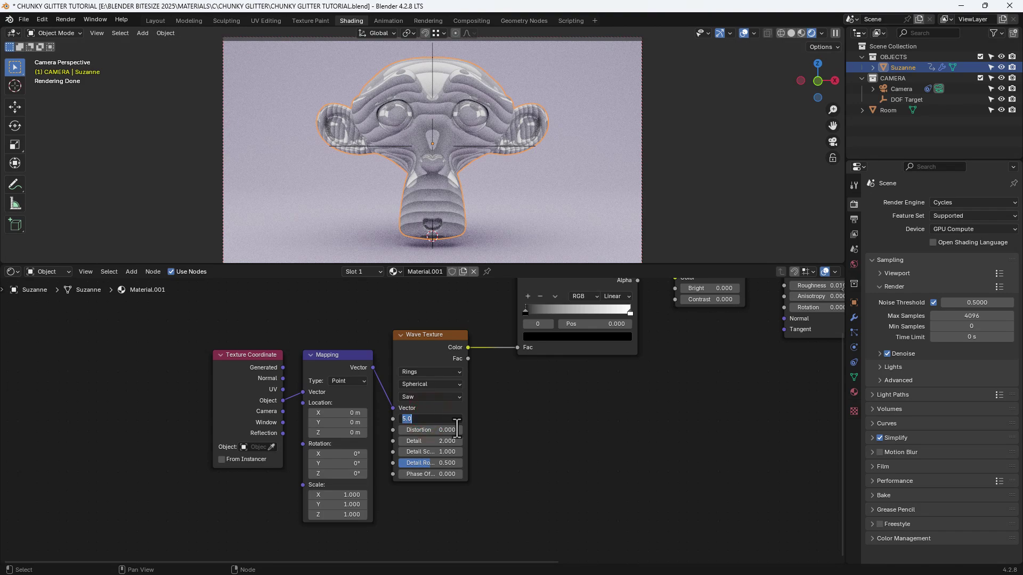
{"action": "type", "text": "100"}
{"action": "key", "text": "Tab"}
{"action": "type", "text": "100"}
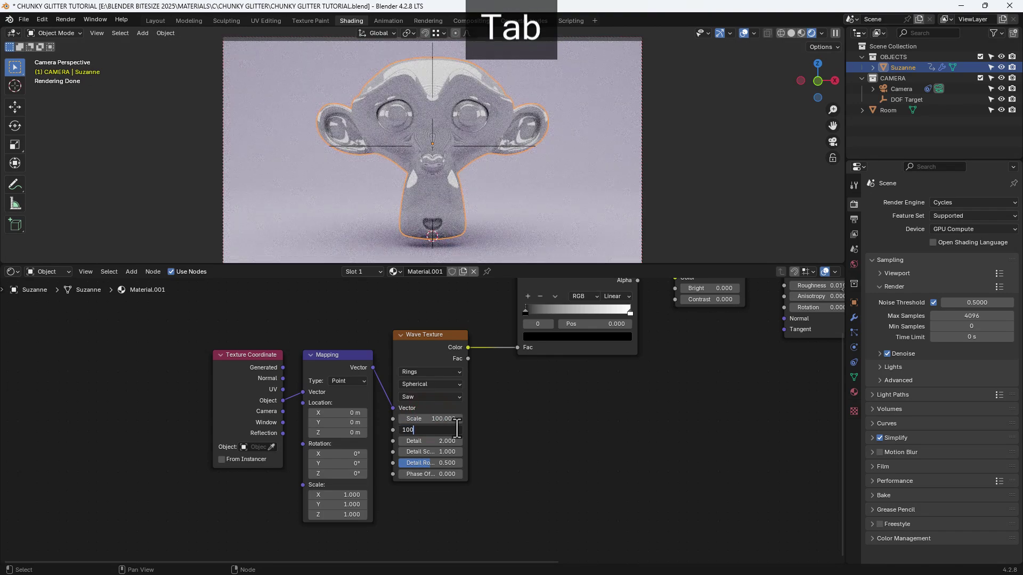
{"action": "key", "text": "Tab"}
{"action": "type", "text": "100"}
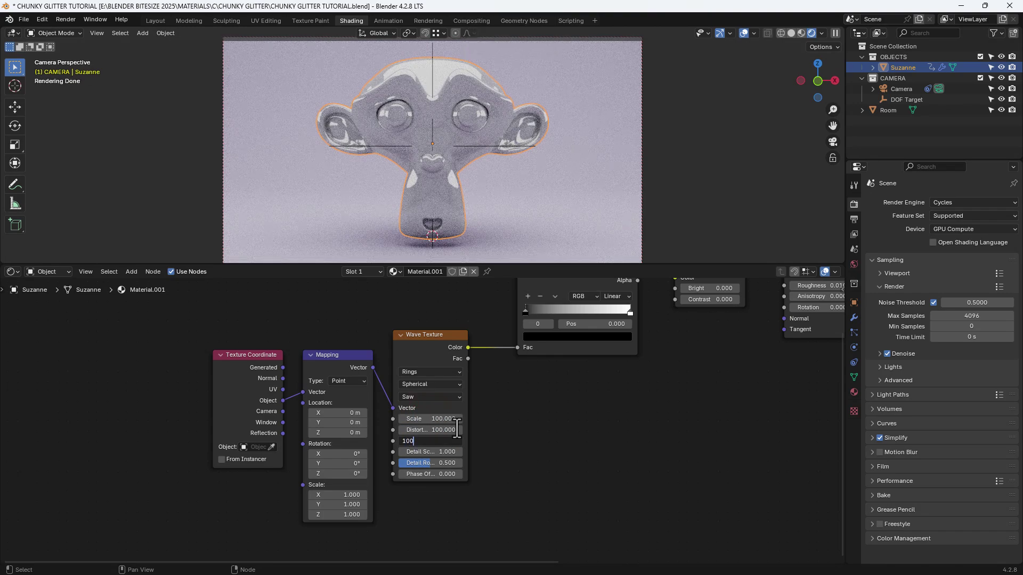
{"action": "key", "text": "Tab"}
{"action": "type", "text": "3"}
{"action": "key", "text": "Tab"}
{"action": "type", "text": "."}
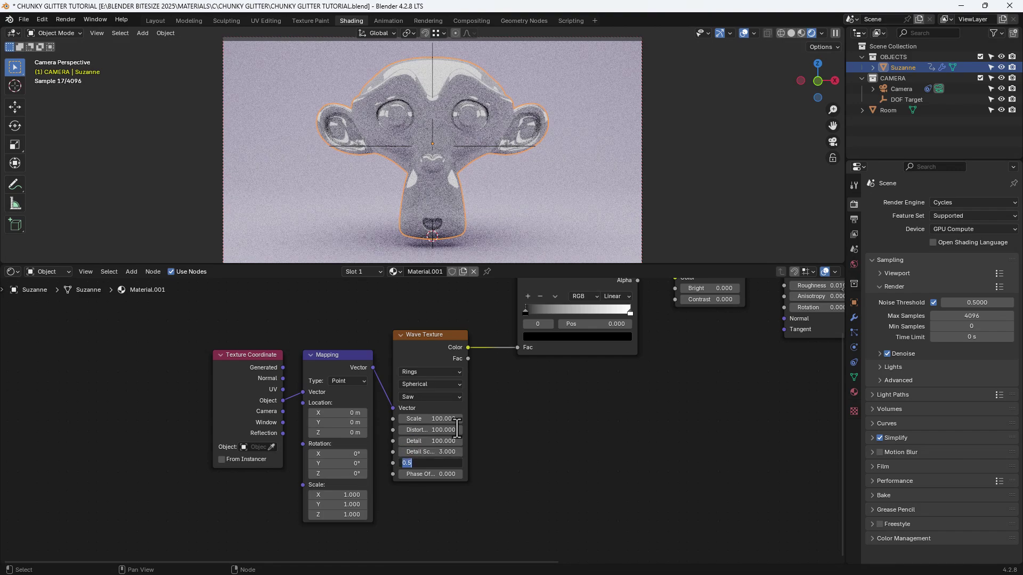
{"action": "type", "text": "5"}
{"action": "key", "text": "Return"}
{"action": "middle_click_drag", "start_coordinate": [489, 420], "coordinate": [390, 479]}
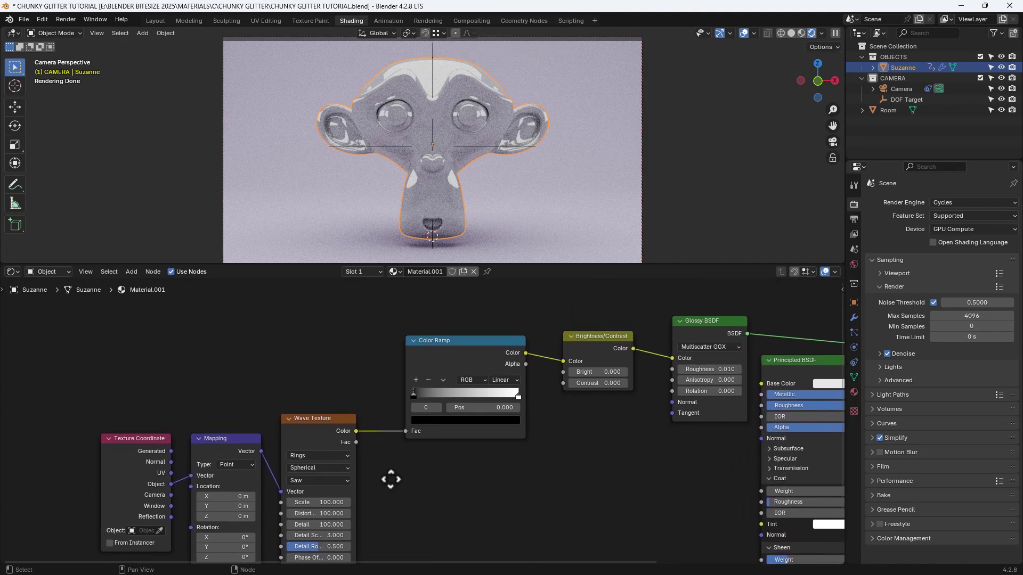
- Switch the Color Ramp to HSL Clockwise and make the first stop light pink
{"action": "left_click", "coordinate": [480, 379]}
{"action": "left_click", "coordinate": [470, 426]}
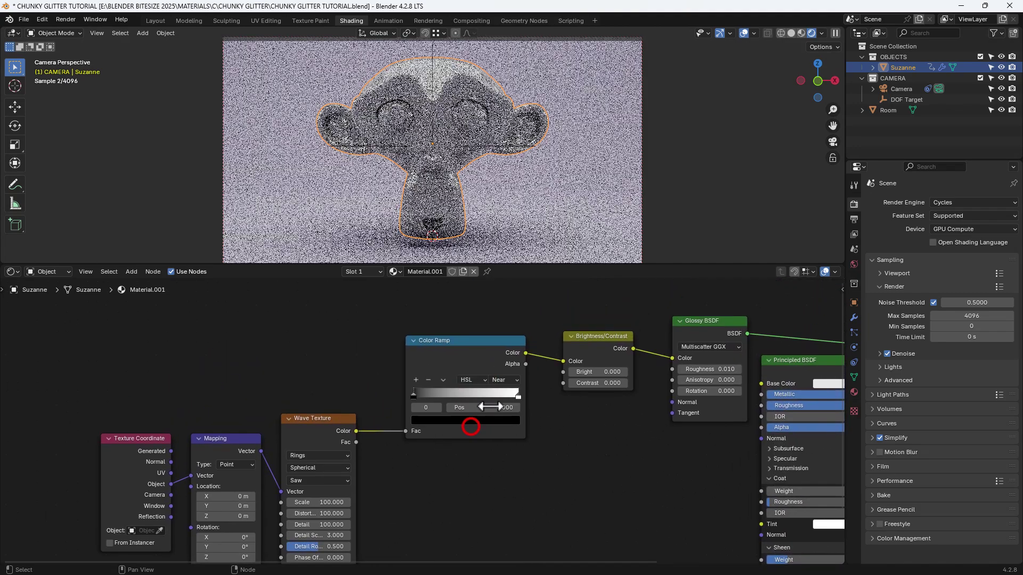
{"action": "left_click", "coordinate": [500, 379]}
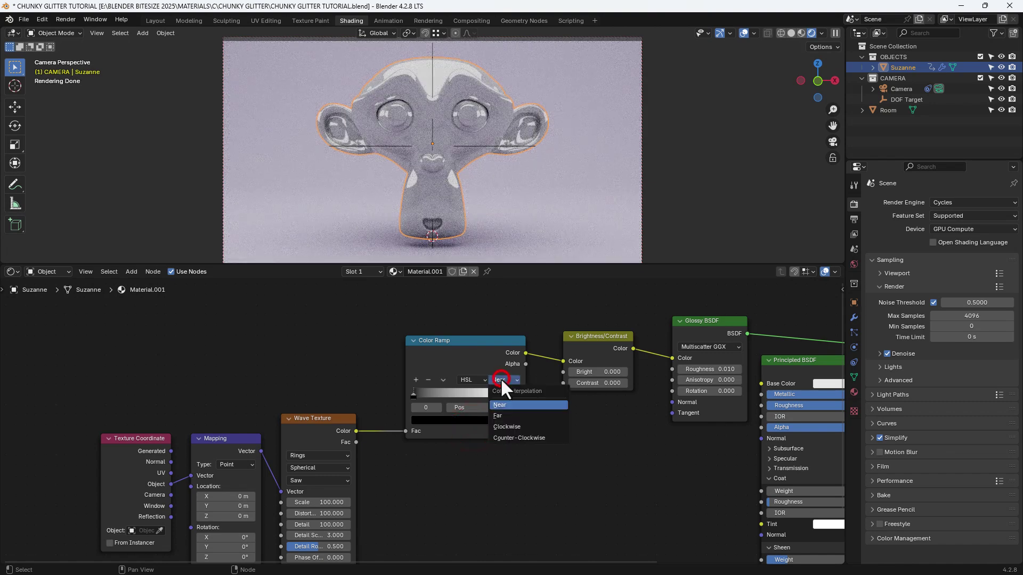
{"action": "left_click", "coordinate": [498, 423]}
{"action": "left_click", "coordinate": [450, 421]}
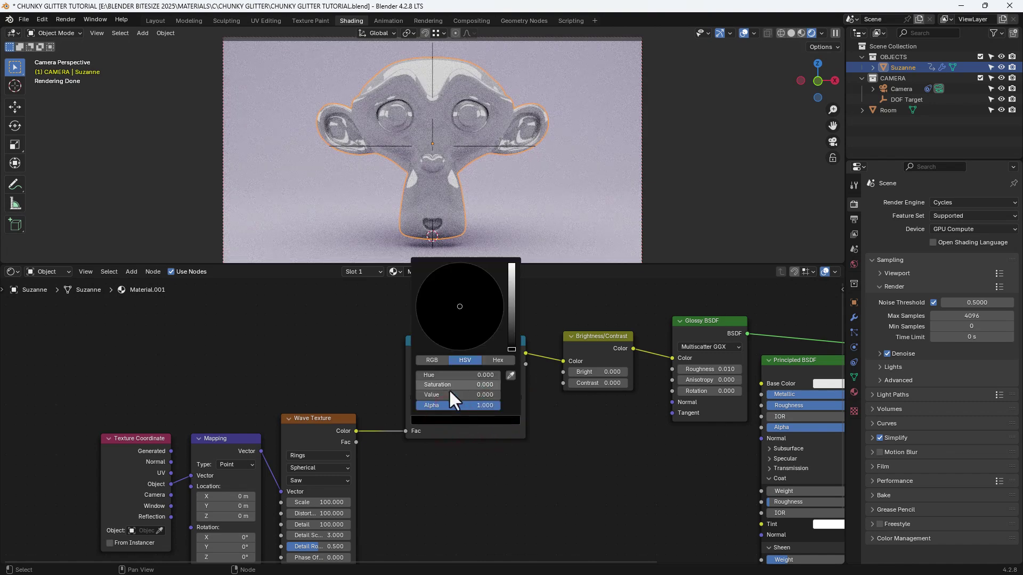
{"action": "mouse_move", "coordinate": [449, 394]}
{"action": "left_mouse_down"}
{"action": "mouse_move", "coordinate": [496, 394]}
{"action": "mouse_move", "coordinate": [465, 384]}
{"action": "left_mouse_up"}
- Turn the right-hand ramp stop red with saturation 0.99
{"action": "left_click", "coordinate": [516, 395]}
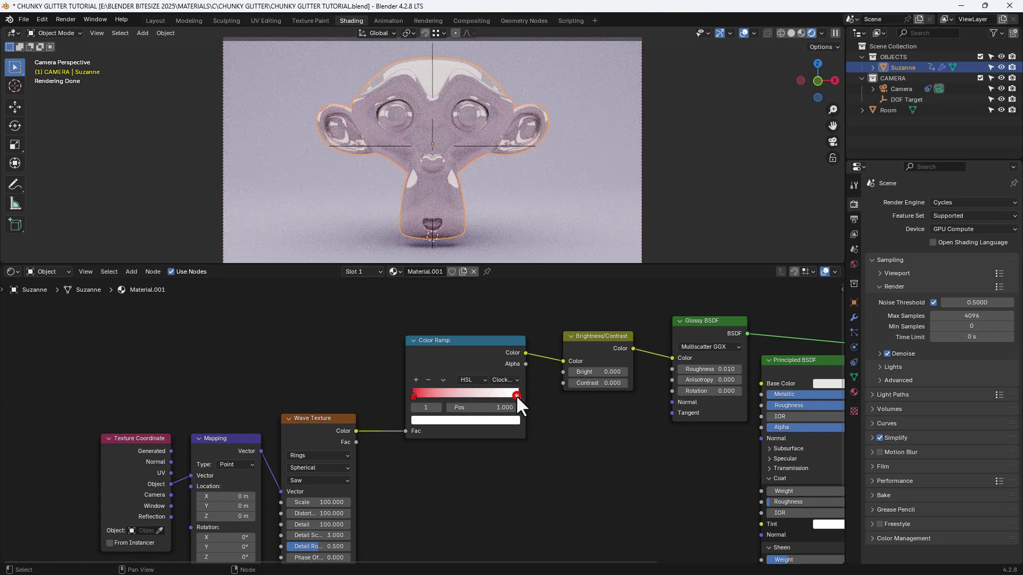
{"action": "left_click", "coordinate": [504, 421]}
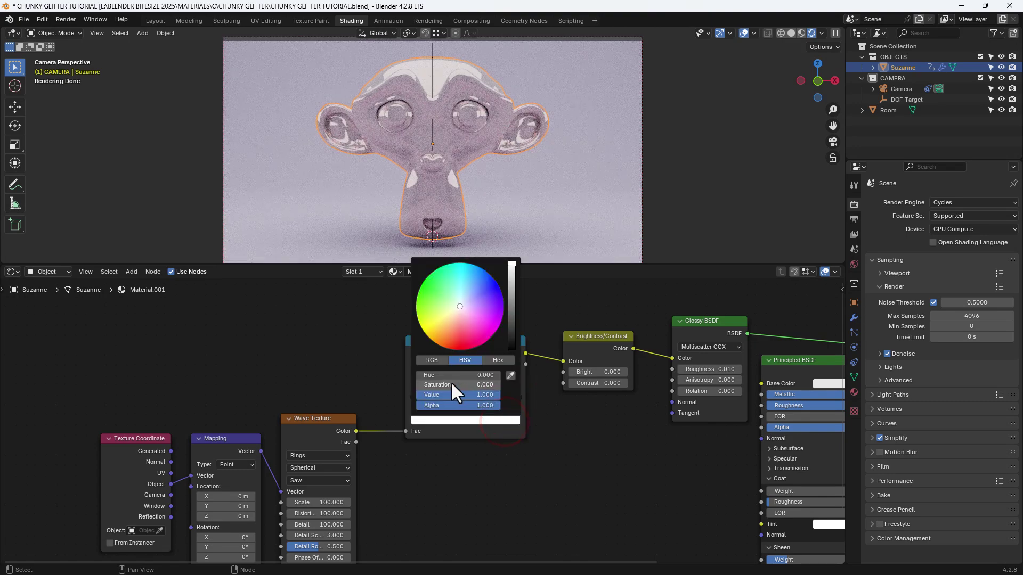
{"action": "left_click_drag", "start_coordinate": [451, 385], "coordinate": [498, 384]}
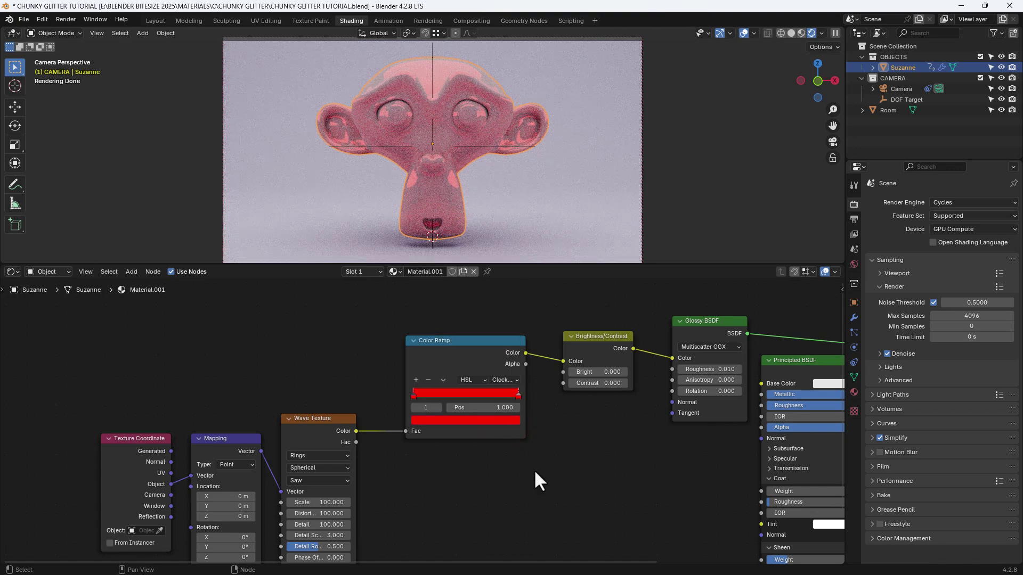
{"action": "left_click", "coordinate": [515, 397]}
{"action": "left_click", "coordinate": [513, 420]}
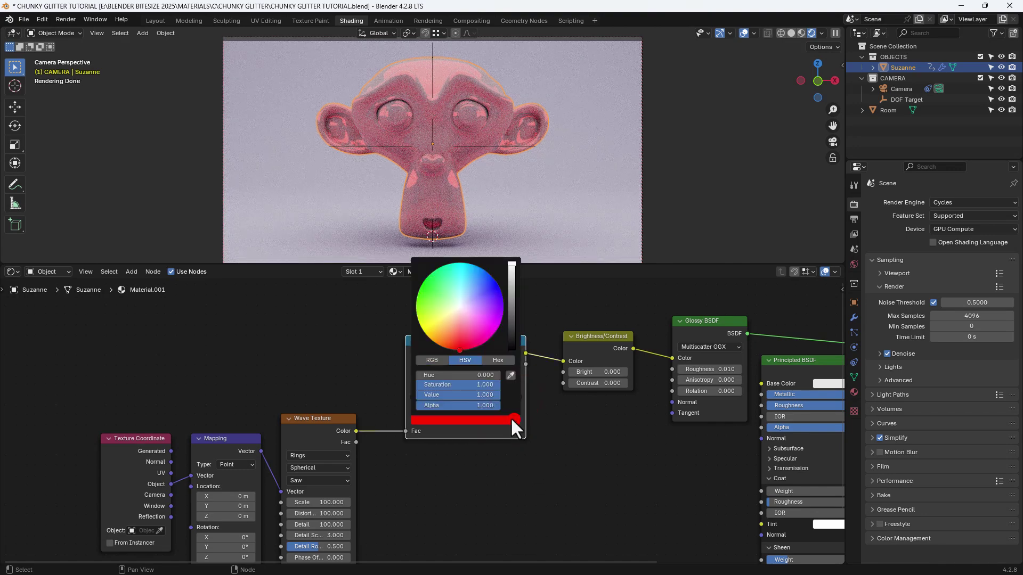
{"action": "left_click", "coordinate": [488, 384]}
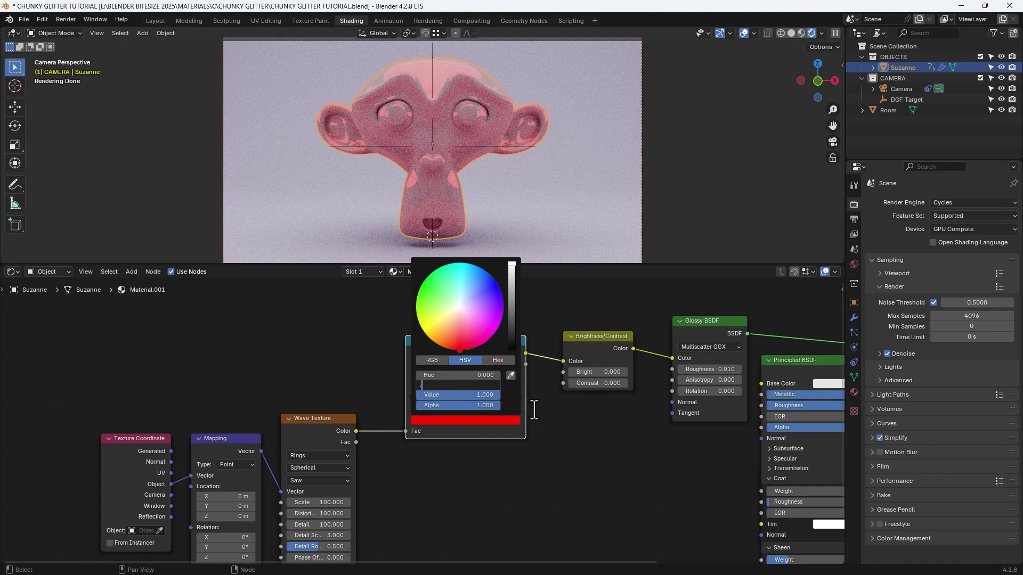
{"action": "key", "text": "Return"}
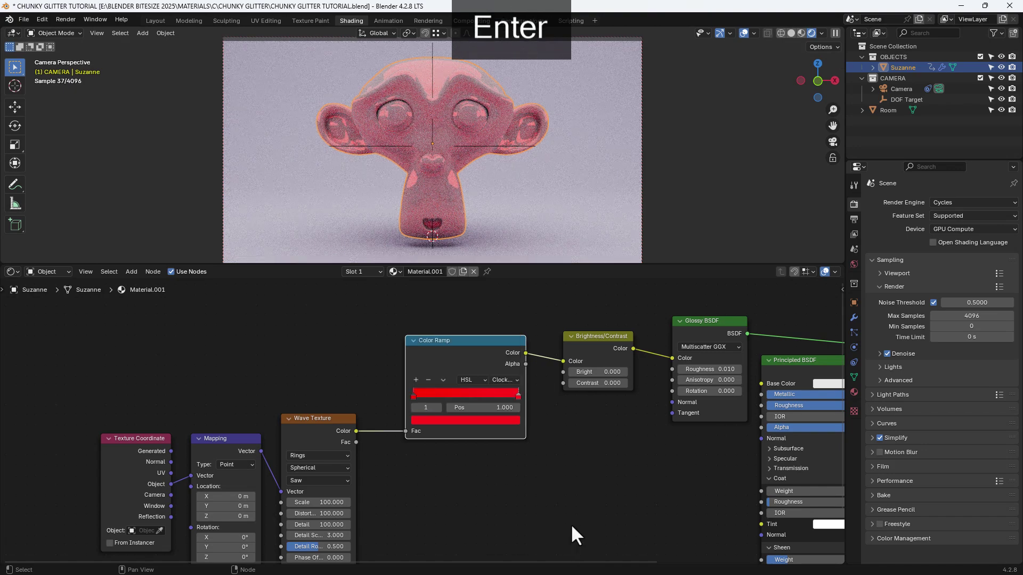
- Set the right-hand stop's hue to 0.99
{"action": "left_click", "coordinate": [512, 421]}
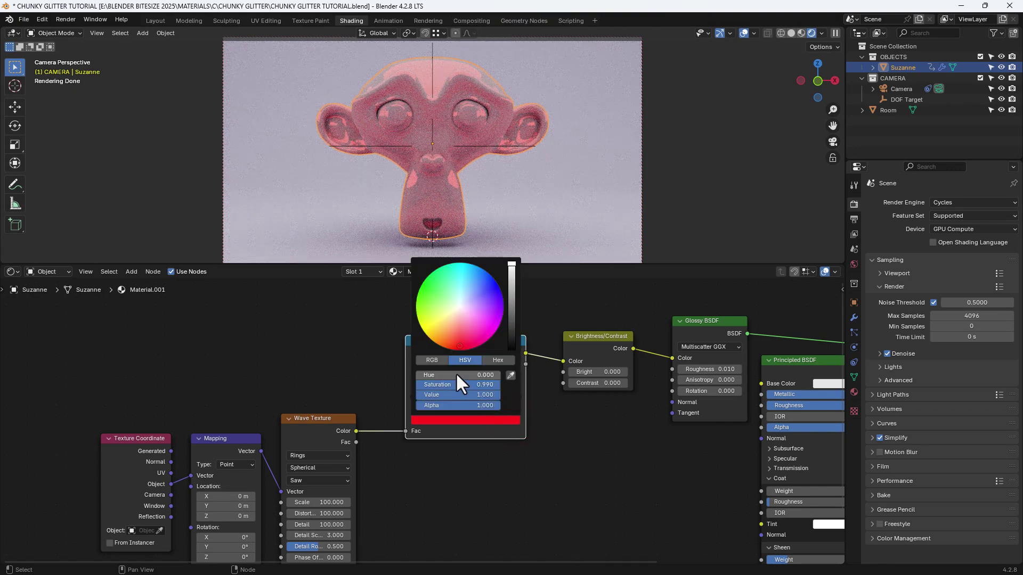
{"action": "left_click", "coordinate": [455, 384]}
{"action": "left_click_drag", "start_coordinate": [468, 375], "coordinate": [557, 375]}
{"action": "left_click", "coordinate": [503, 419]}
{"action": "left_click", "coordinate": [486, 375]}
{"action": "type", "text": "."}
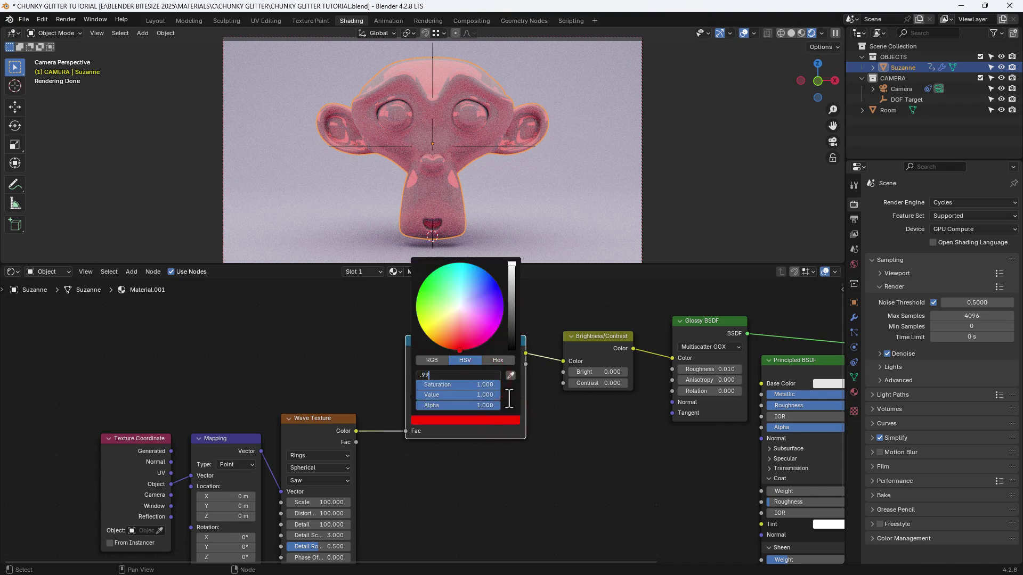
{"action": "type", "text": "99"}
{"action": "key", "text": "Return"}
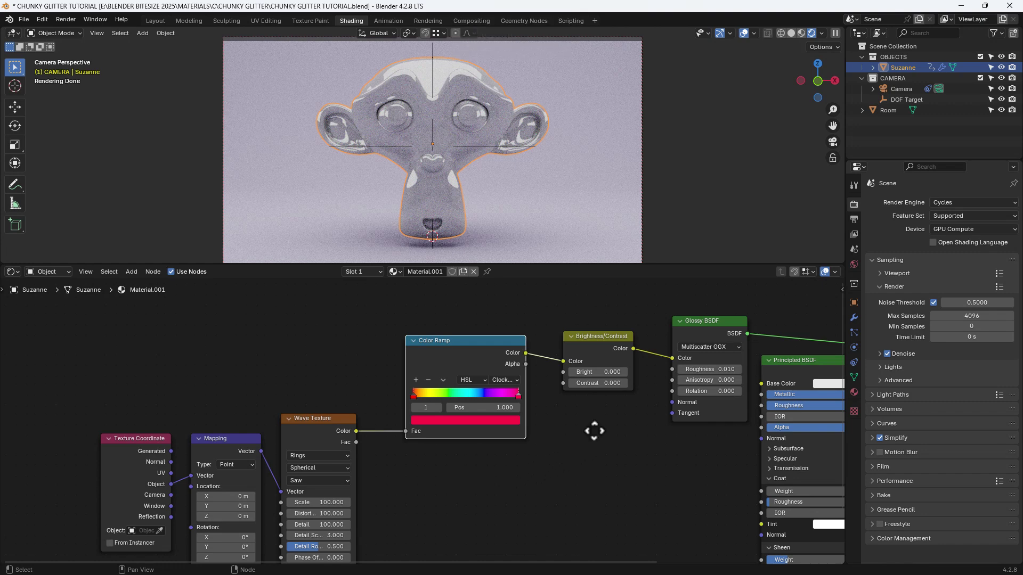
- Set the Brightness/Contrast node to Bright 0.1 and Contrast 2.0
{"action": "middle_click_drag", "start_coordinate": [589, 429], "coordinate": [513, 442]}
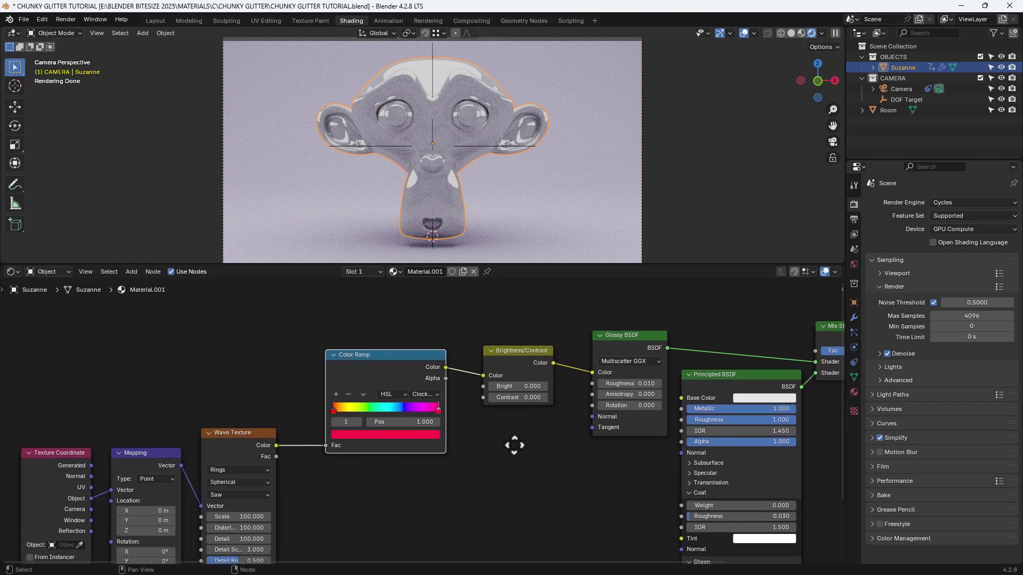
{"action": "left_click", "coordinate": [514, 387]}
{"action": "type", "text": ".1"}
{"action": "key", "text": "Tab"}
{"action": "type", "text": "2"}
{"action": "key", "text": "Return"}
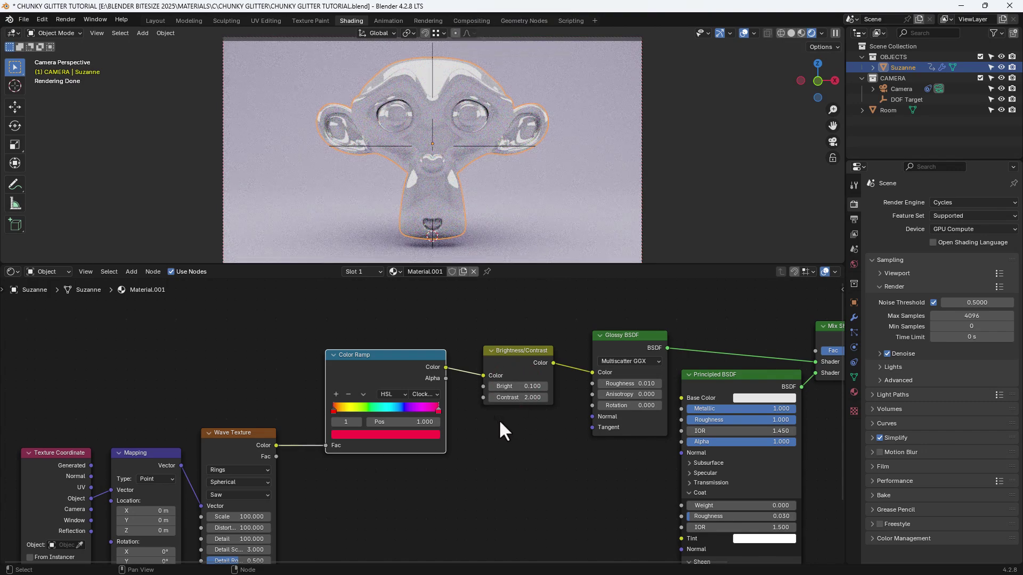
{"action": "middle_click_drag", "start_coordinate": [499, 421], "coordinate": [378, 506]}
{"action": "middle_click_drag", "start_coordinate": [536, 413], "coordinate": [508, 397]}
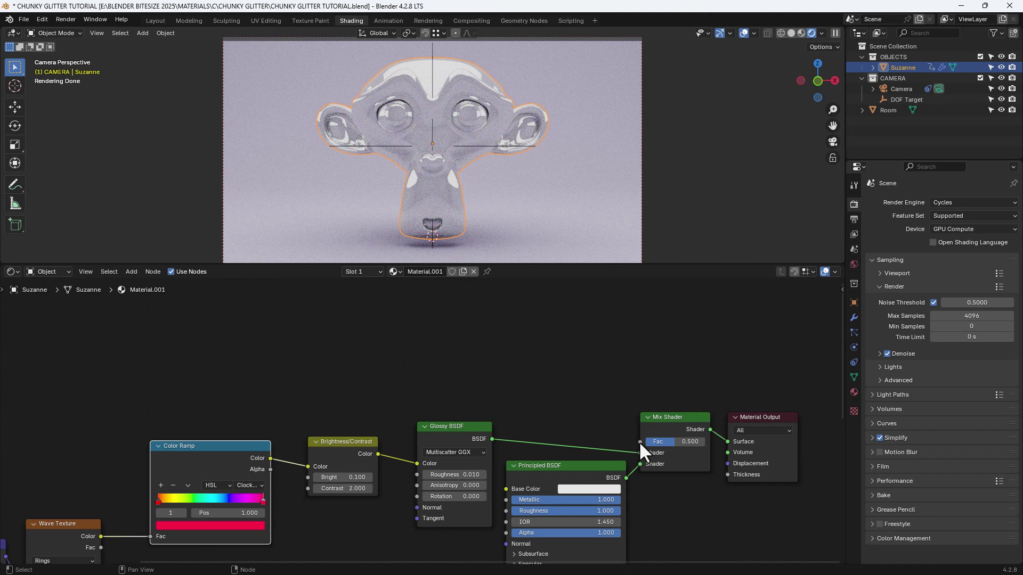
{"action": "left_click_drag", "start_coordinate": [639, 441], "coordinate": [571, 346]}
- Add a Map Range node driving the Mix Shader Fac
{"action": "type", "text": "MAP RANGE"}
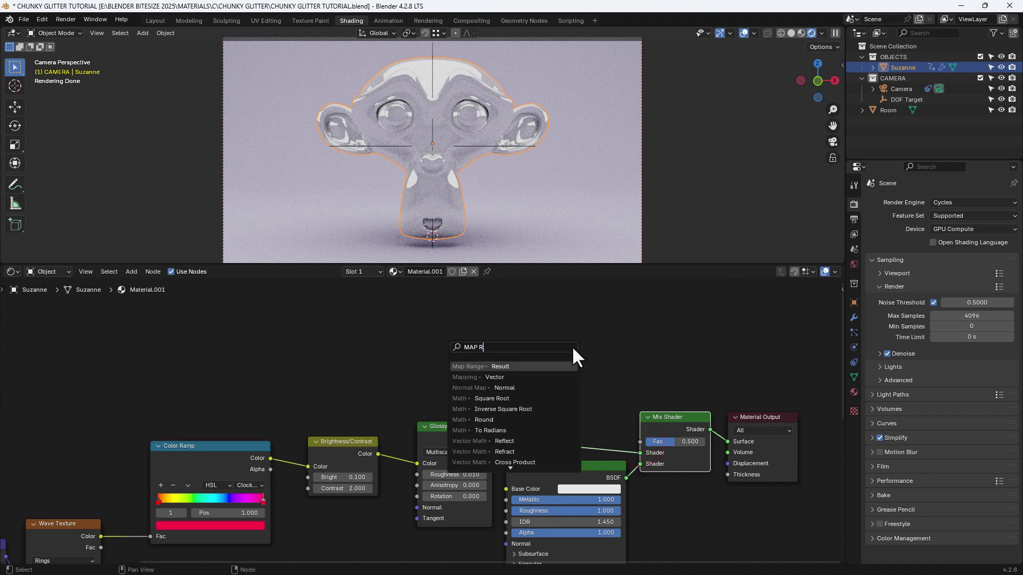
{"action": "left_click", "coordinate": [490, 367]}
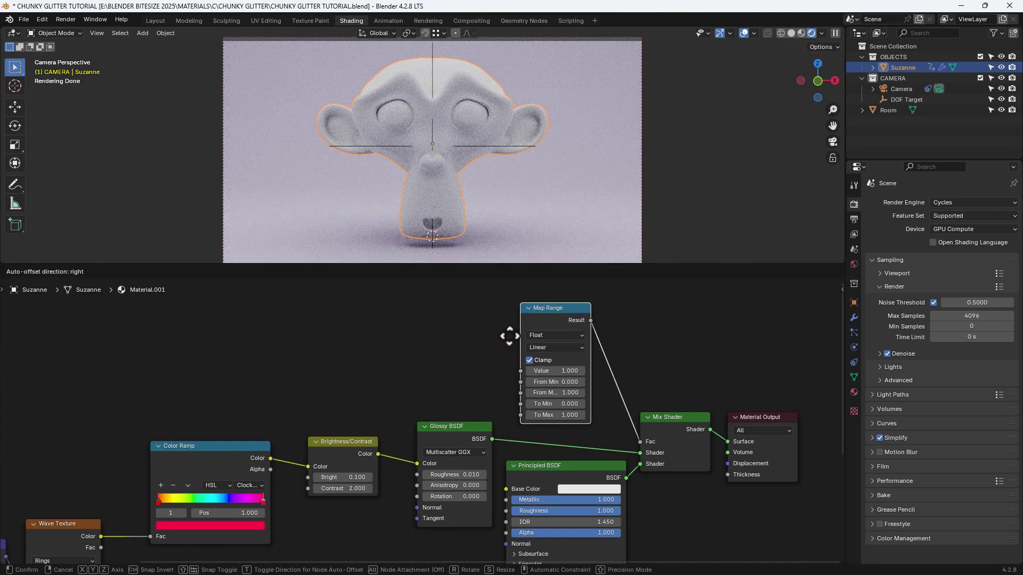
{"action": "left_click", "coordinate": [509, 335]}
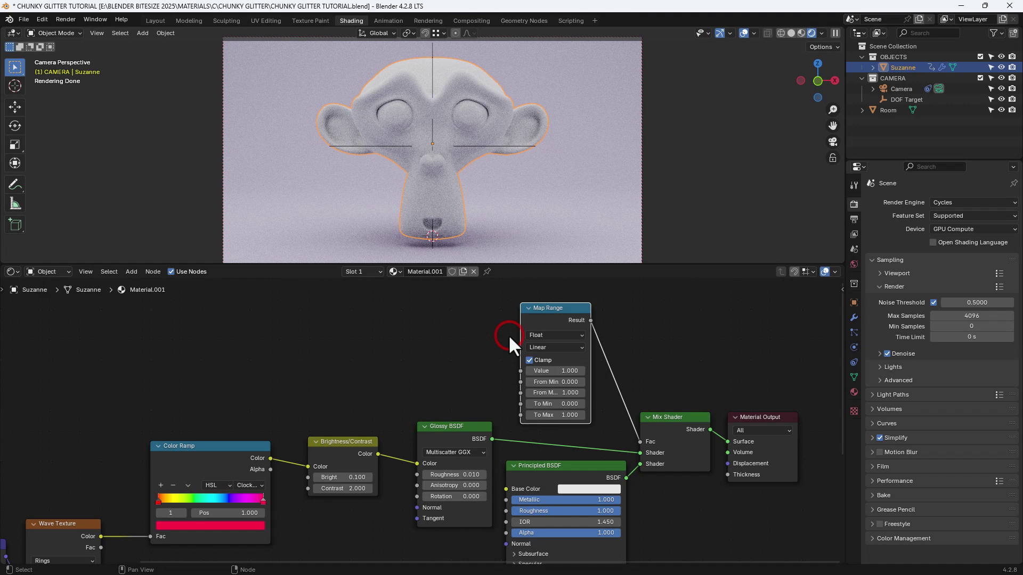
- Enter the range values in the wrong fields, then cancel and reset Value to default
{"action": "left_click", "coordinate": [548, 368]}
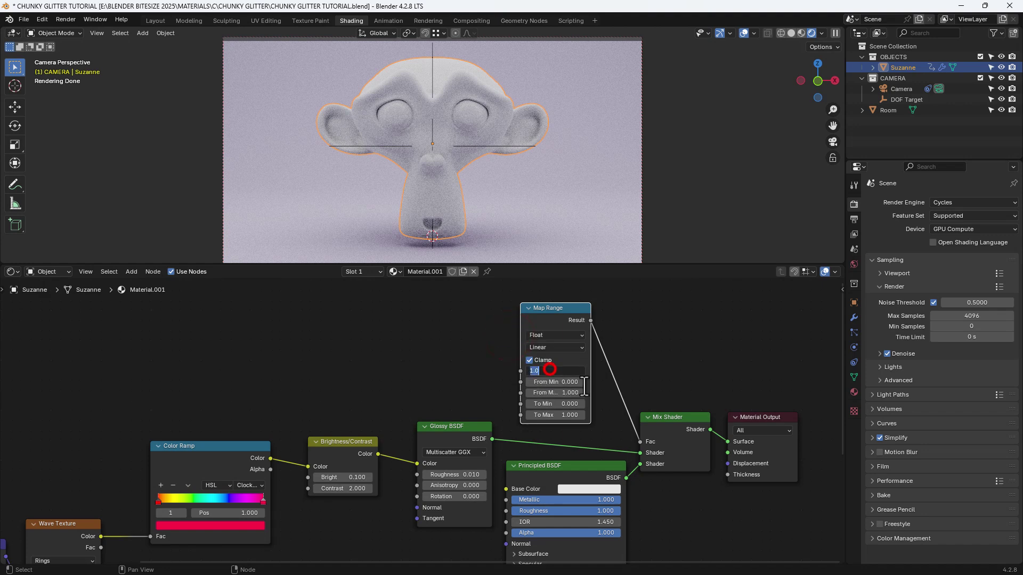
{"action": "type", "text": ".01"}
{"action": "key", "text": "Tab"}
{"action": "type", "text": ".99"}
{"action": "key", "text": "Tab"}
{"action": "type", "text": ".1"}
{"action": "key", "text": "Tab"}
{"action": "type", "text": ".2"}
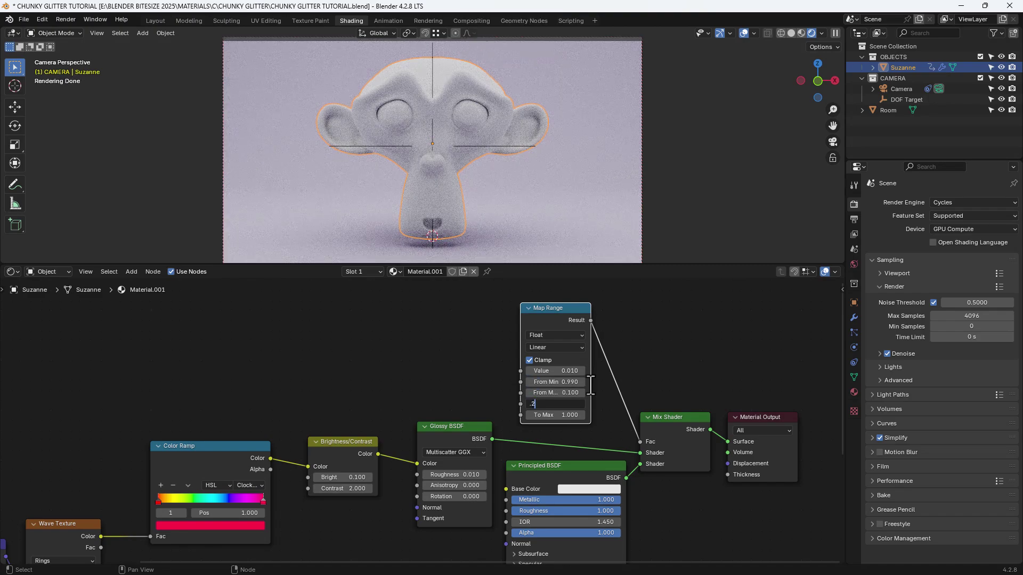
{"action": "key", "text": "Escape"}
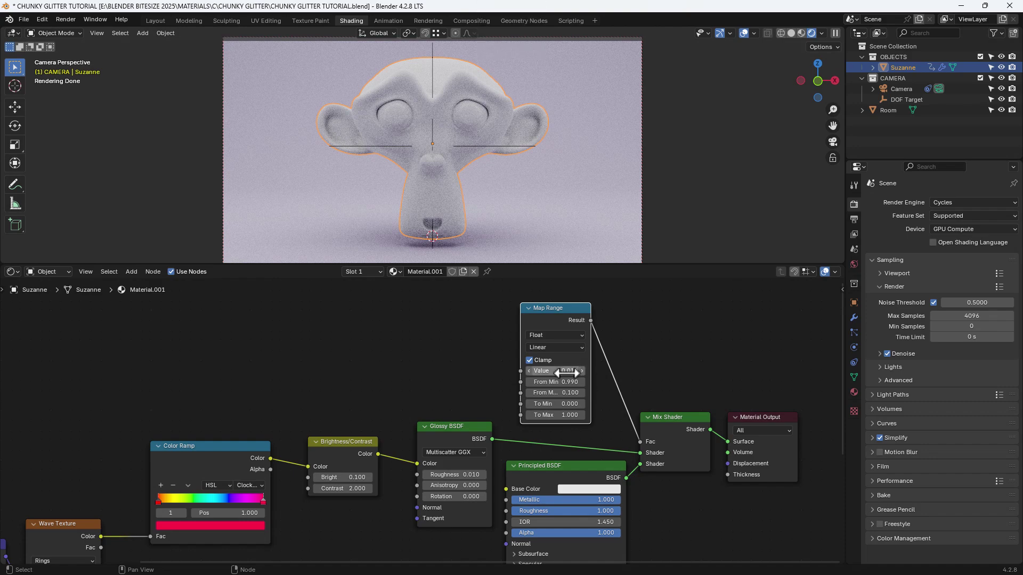
{"action": "left_click_drag", "start_coordinate": [566, 373], "coordinate": [575, 371]}
{"action": "key", "text": "BackSpace"}
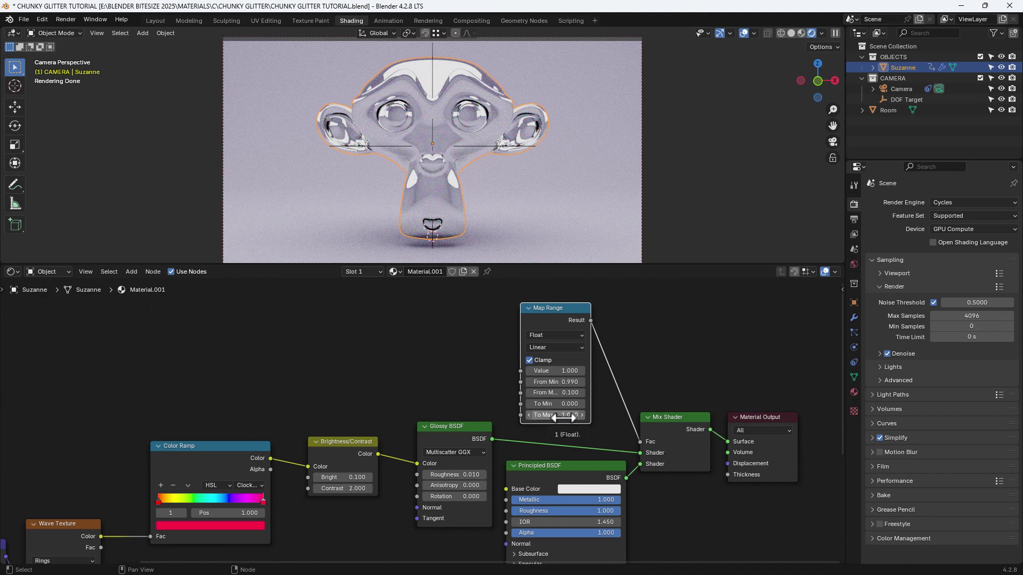
- Set Map Range From Min 0.01, From Max 0.99, To Min 0.1, To Max 0.2
{"action": "left_click", "coordinate": [559, 381]}
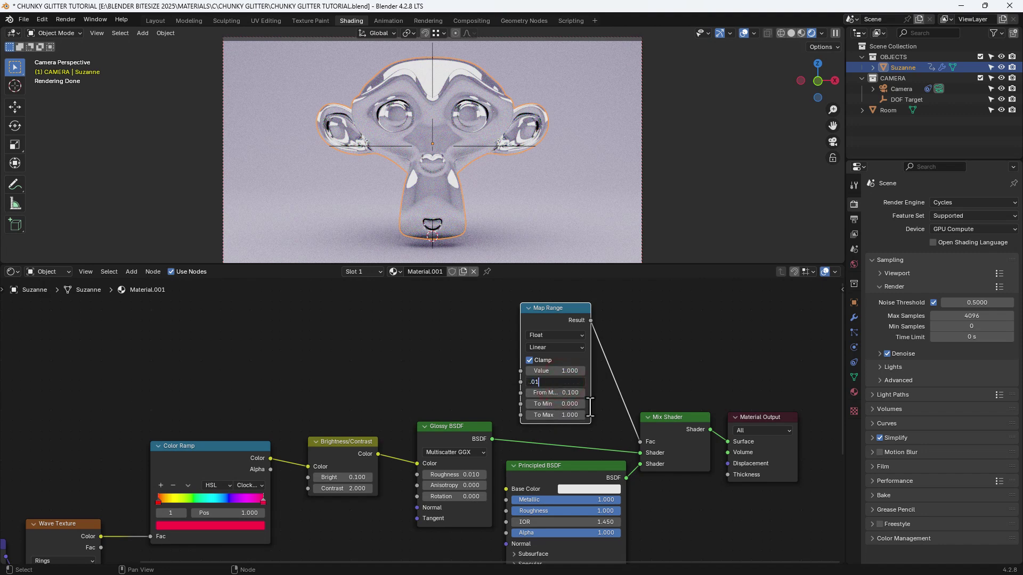
{"action": "key", "text": "Tab"}
{"action": "type", "text": ".99"}
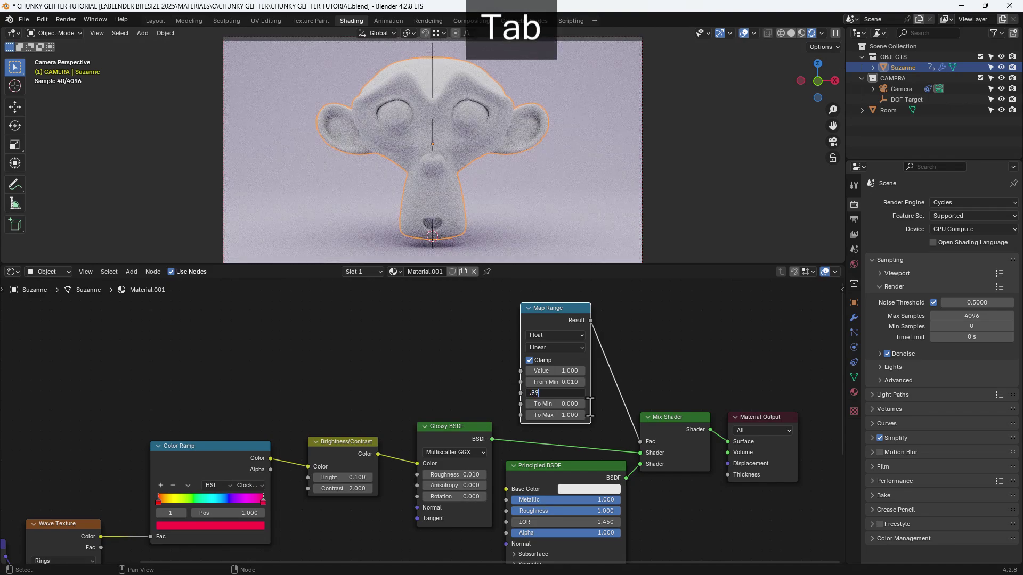
{"action": "key", "text": "Tab"}
{"action": "type", "text": ".1"}
{"action": "key", "text": "Tab"}
{"action": "type", "text": ".2"}
{"action": "key", "text": "Return"}
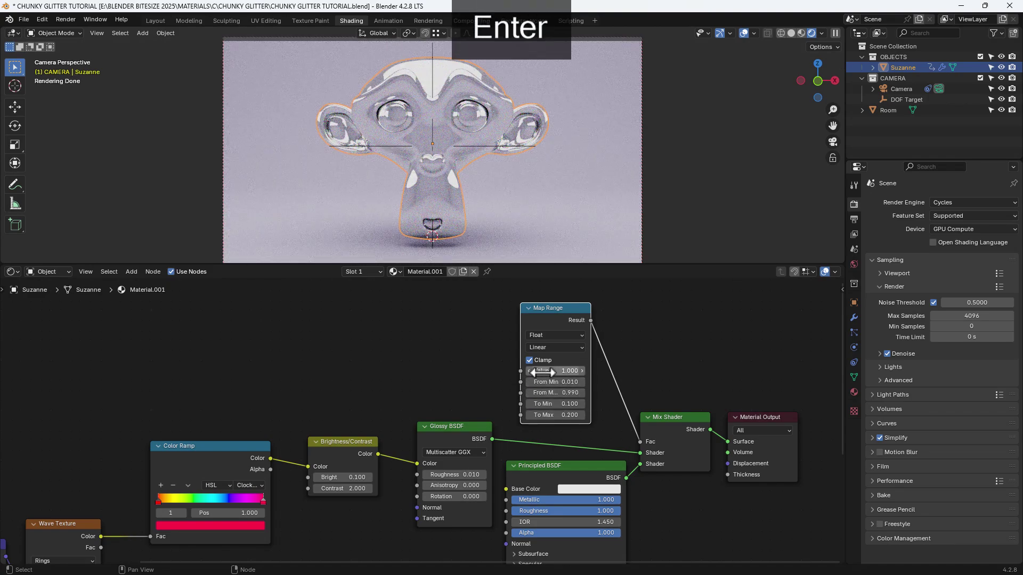
- Add a Voronoi Texture whose Distance output drives the Map Range Value
{"action": "left_click_drag", "start_coordinate": [520, 371], "coordinate": [257, 370]}
{"action": "type", "text": "VORON"}
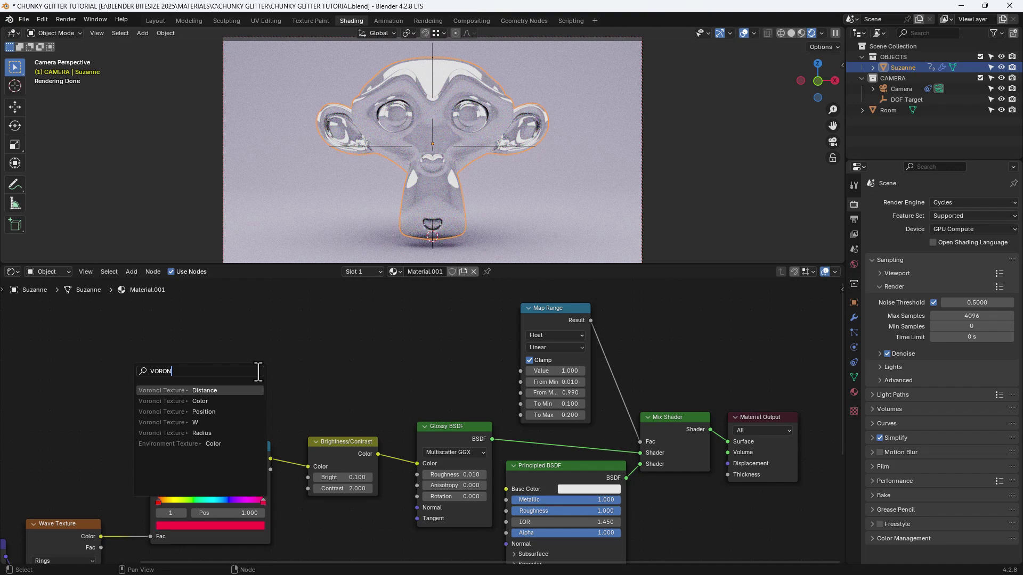
{"action": "key", "text": "Return"}
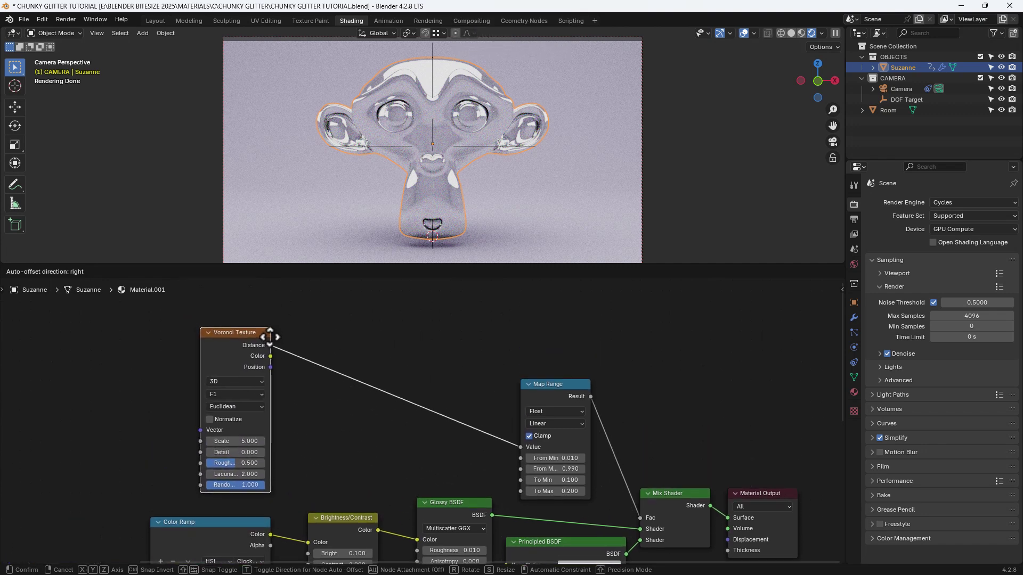
{"action": "left_click", "coordinate": [270, 341]}
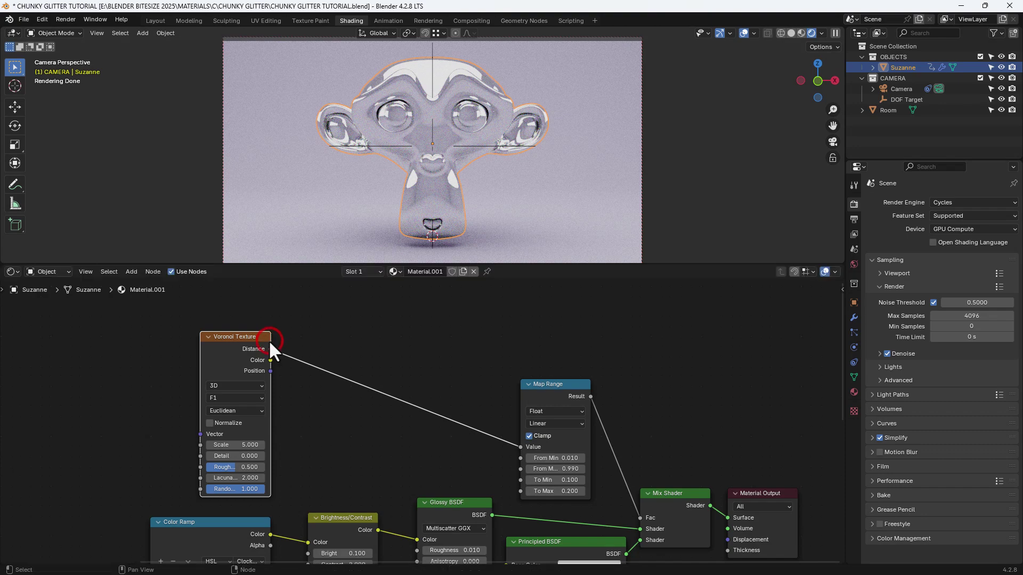
- Connect the Mapping Vector output to the Voronoi Vector input
{"action": "middle_click_drag", "start_coordinate": [161, 446], "coordinate": [267, 388]}
{"action": "scroll", "coordinate": [276, 395], "scroll_direction": "down", "scroll_amount": 1}
{"action": "left_click_drag", "start_coordinate": [178, 532], "coordinate": [337, 363]}
{"action": "middle_click_drag", "start_coordinate": [336, 362], "coordinate": [263, 399]}
{"action": "scroll", "coordinate": [324, 391], "scroll_direction": "up", "scroll_amount": 1}
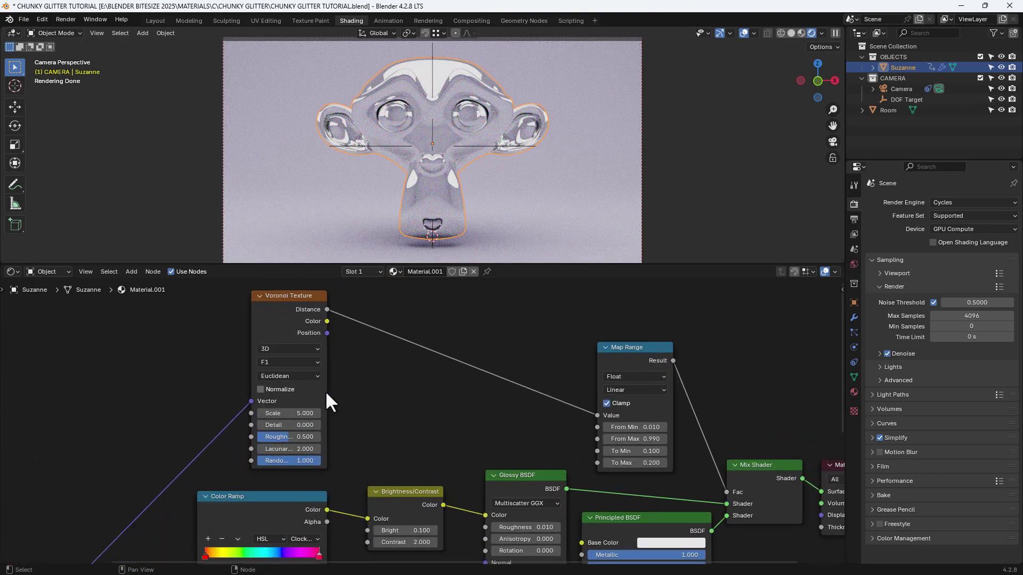
- Set the Voronoi Scale to 150 and keep Lacunarity at 2
{"action": "left_click", "coordinate": [301, 413]}
{"action": "key", "text": "Tab"}
{"action": "key", "text": "Tab"}
{"action": "key", "text": "Tab"}
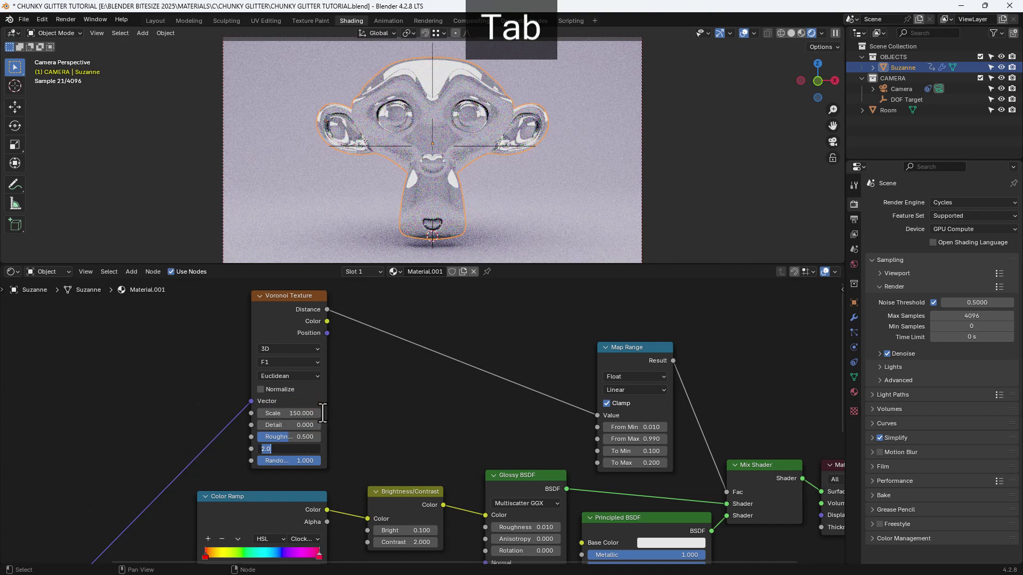
{"action": "key", "text": "Return"}
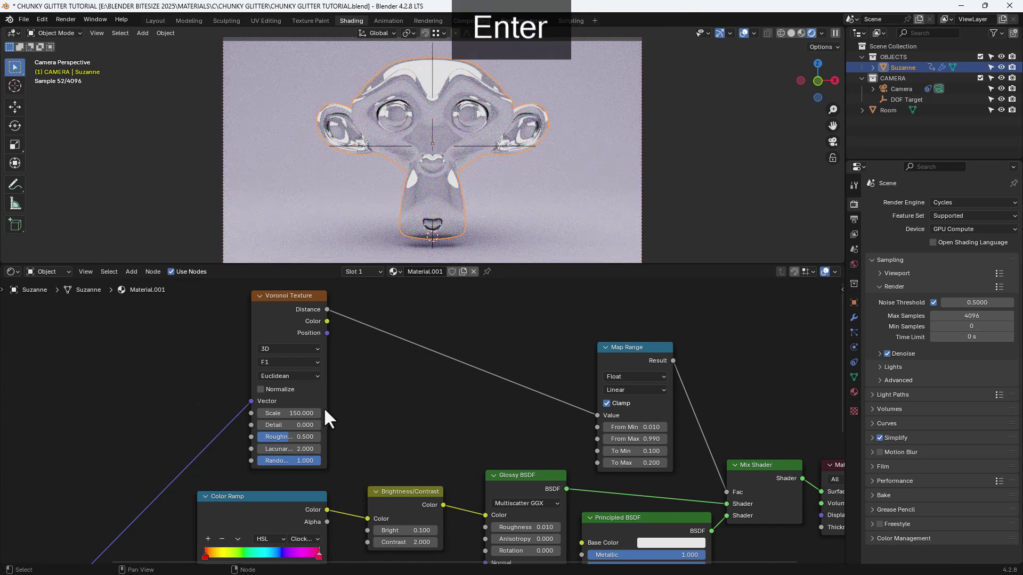
- Add a Normal Map node to the shader tree below the Voronoi texture
{"action": "key", "text": "shift+a"}
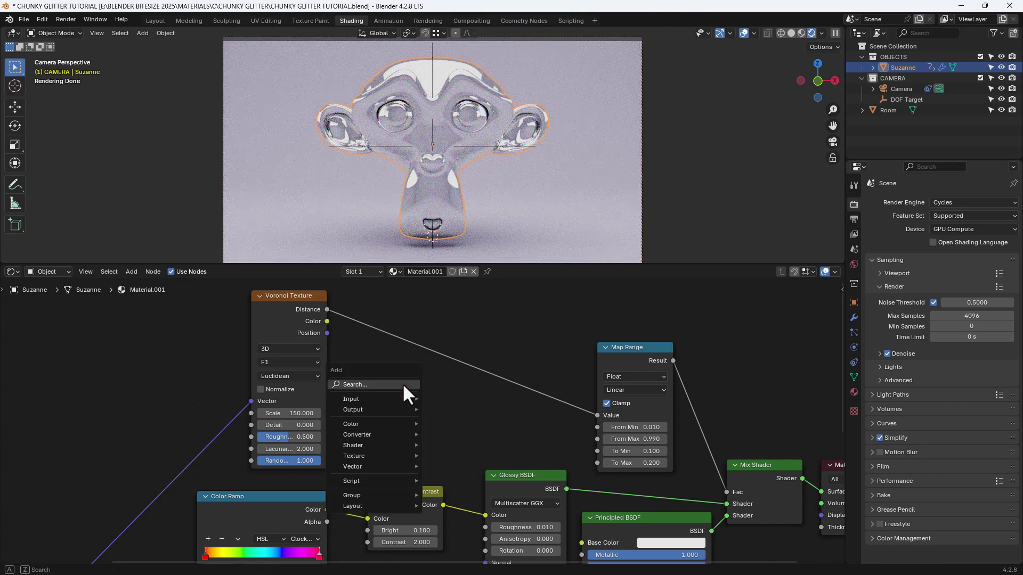
{"action": "type", "text": "NO"}
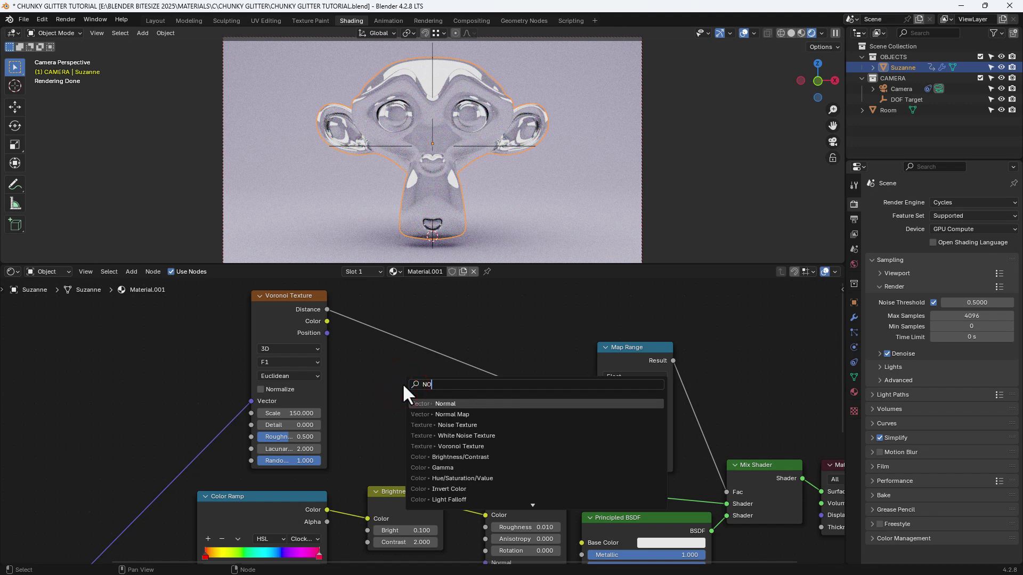
{"action": "type", "text": "RMAL"}
{"action": "key", "text": "Down"}
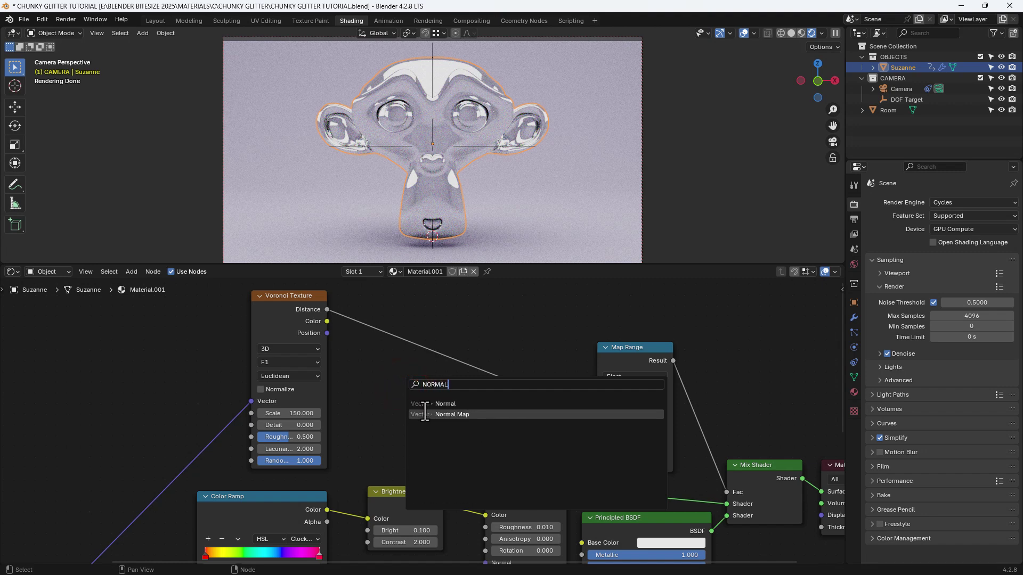
{"action": "key", "text": "Return"}
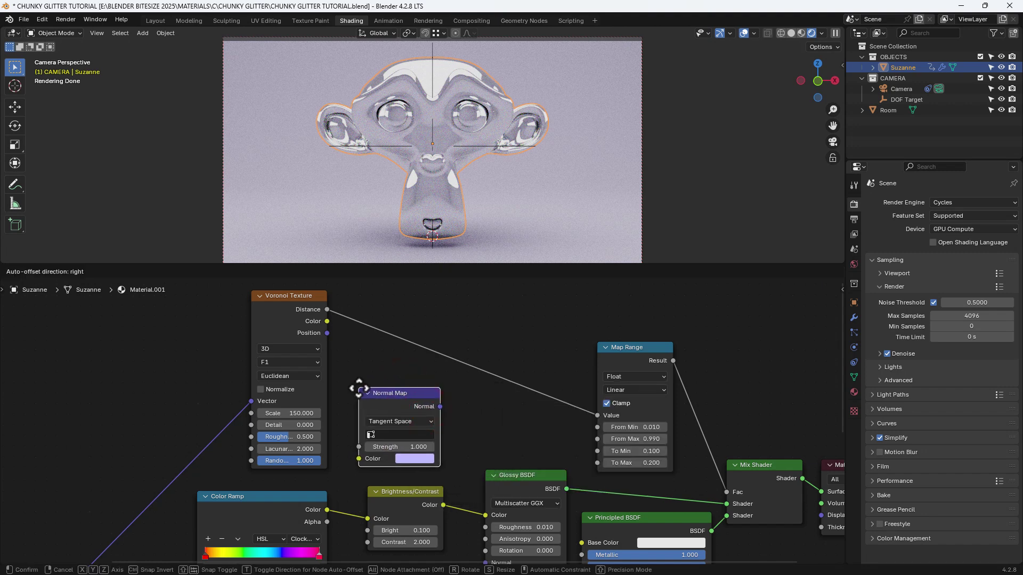
{"action": "left_click", "coordinate": [358, 387]}
- Connect Voronoi Color to the Normal Map, and its Normal output to the Glossy BSDF Normal
{"action": "left_click_drag", "start_coordinate": [327, 322], "coordinate": [348, 458]}
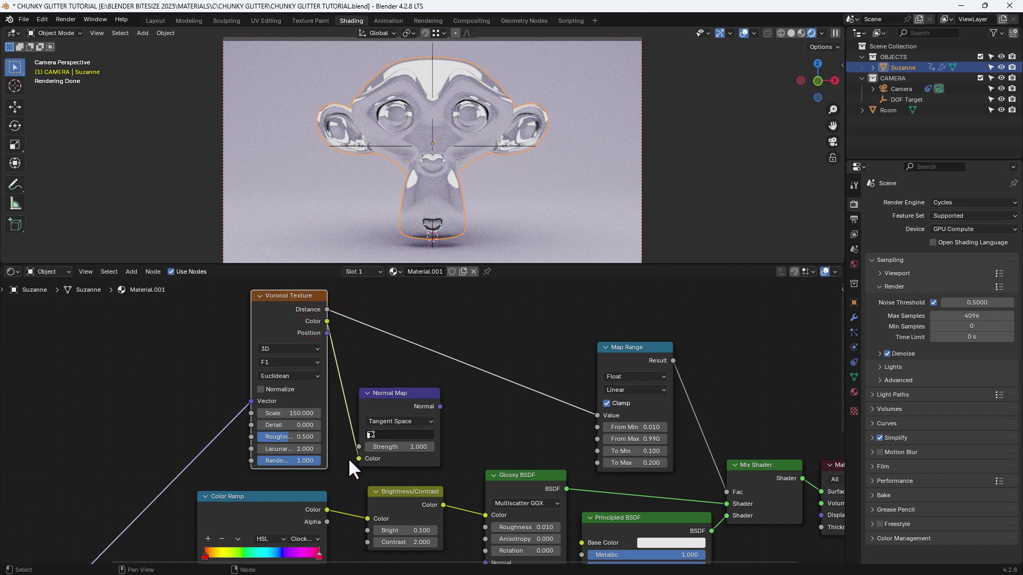
{"action": "middle_click_drag", "start_coordinate": [455, 440], "coordinate": [410, 385]}
{"action": "left_click_drag", "start_coordinate": [394, 350], "coordinate": [433, 502]}
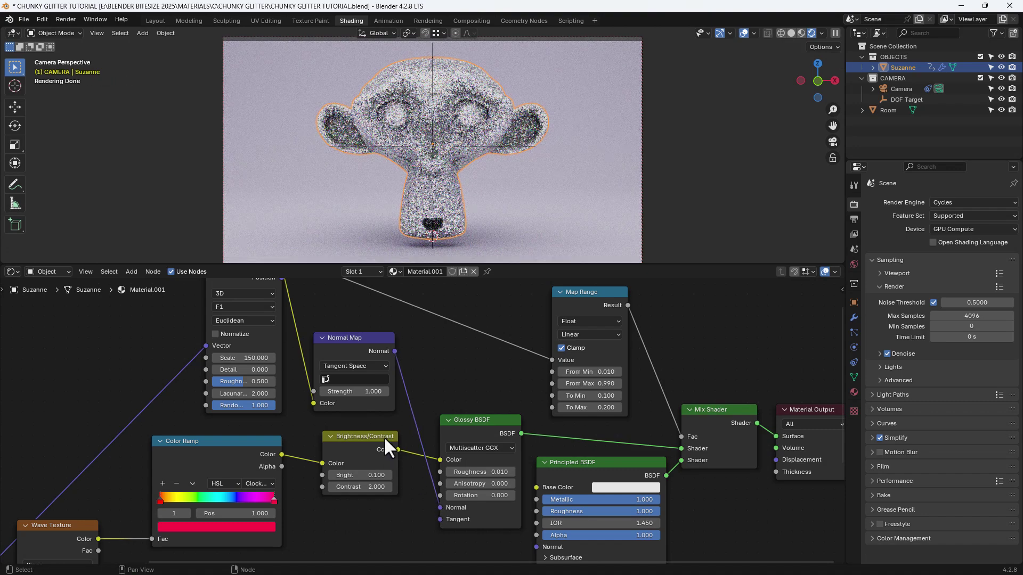
- Set the Normal Map Strength to 0.750
{"action": "left_click", "coordinate": [362, 391]}
{"action": "key", "text": "Return"}
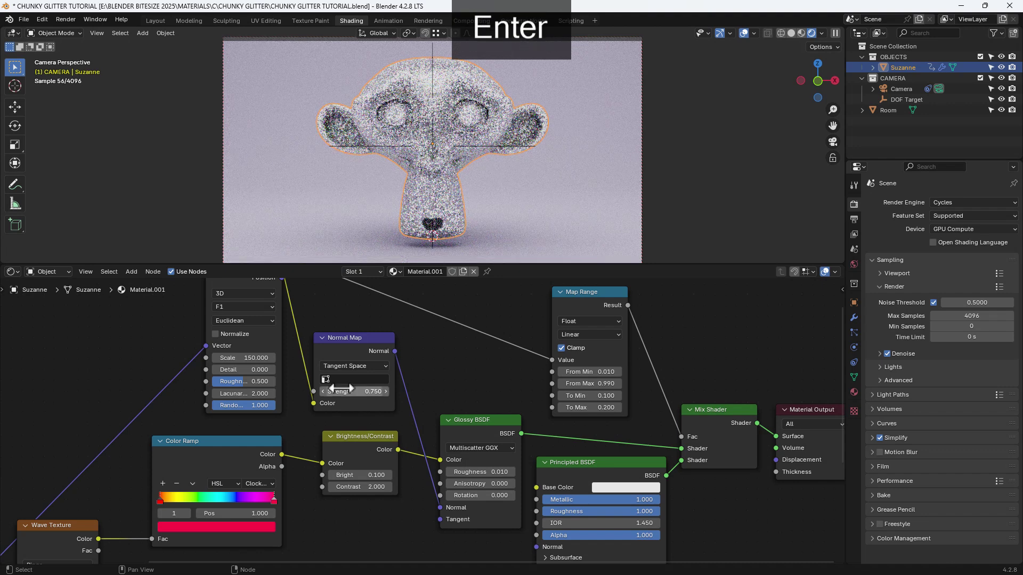
{"action": "scroll", "coordinate": [401, 413], "scroll_direction": "down", "scroll_amount": 2}
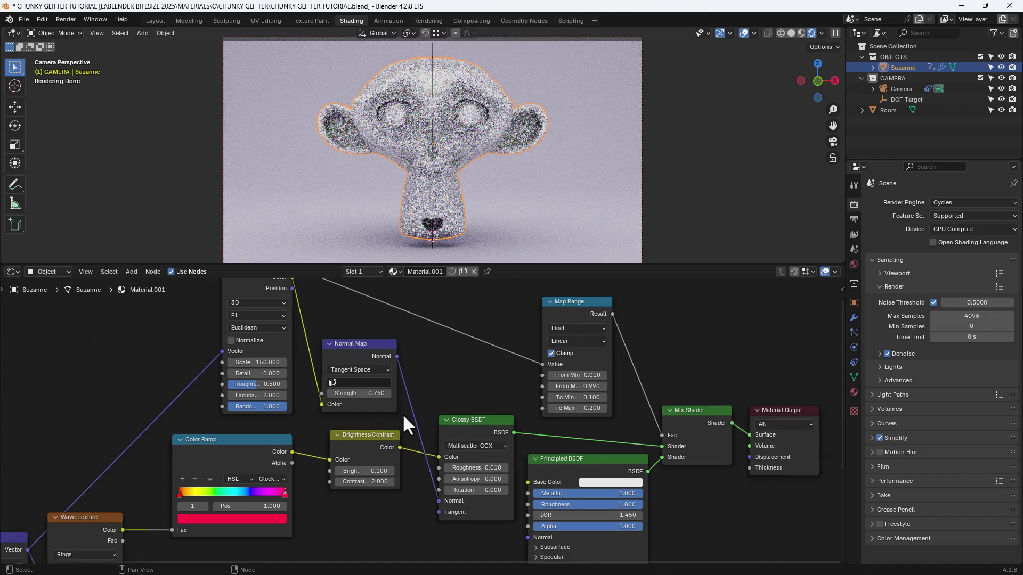
{"action": "middle_click_drag", "start_coordinate": [401, 413], "coordinate": [385, 381]}
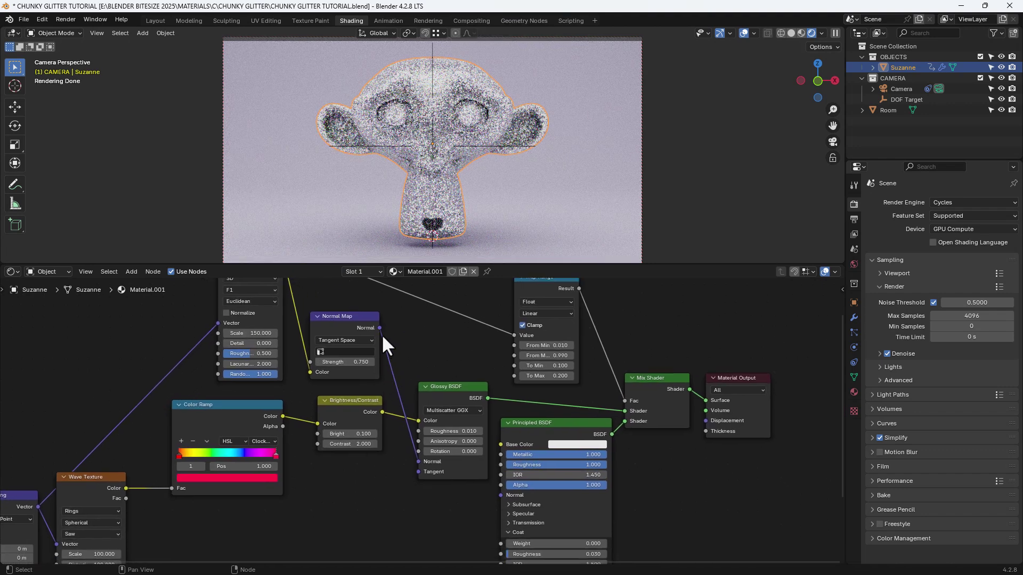
- Link the Normal Map output to the Principled BSDF through a reroute point moved lower
{"action": "left_click_drag", "start_coordinate": [379, 327], "coordinate": [492, 536]}
{"action": "right_click_drag", "start_coordinate": [404, 353], "coordinate": [403, 372], "text": "shift"}
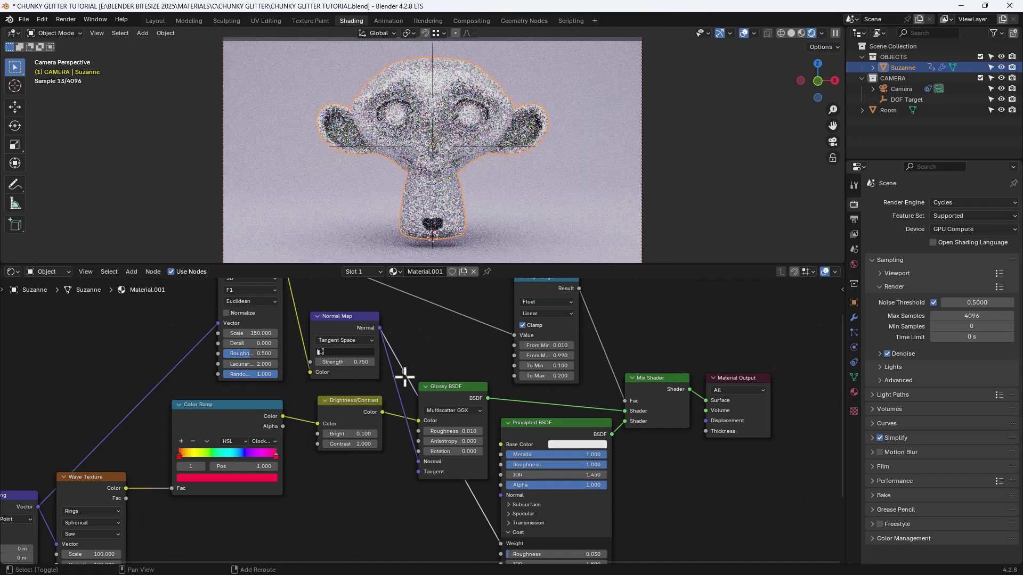
{"action": "key", "text": "g"}
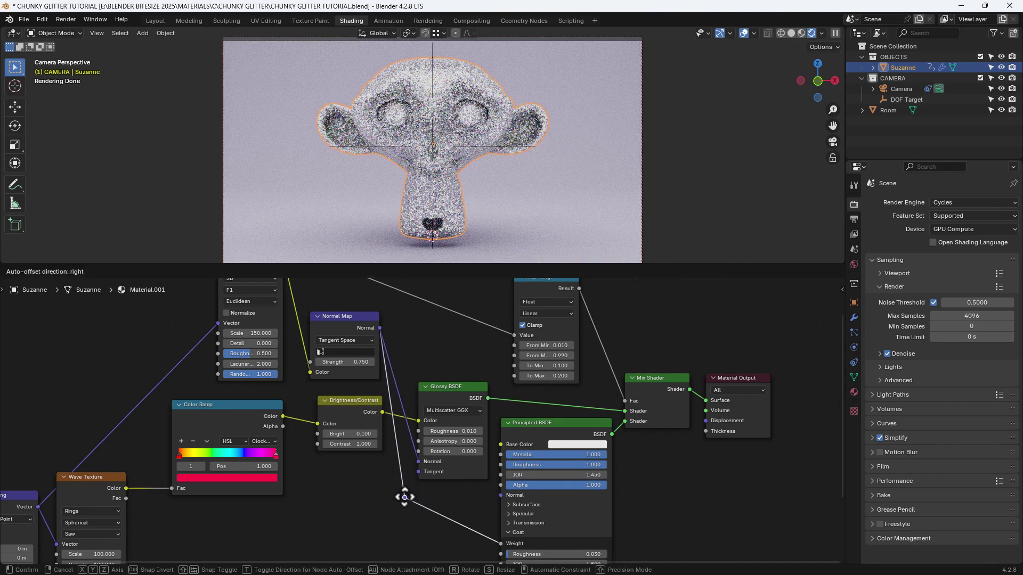
{"action": "left_click", "coordinate": [405, 497]}
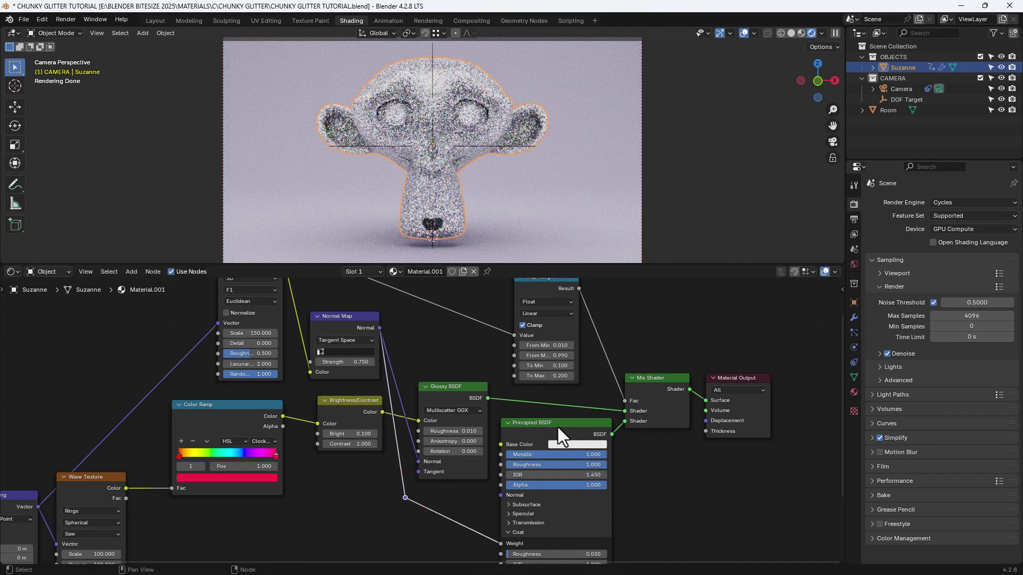
- Box-select the glitter texture nodes so they can be framed
{"action": "scroll", "coordinate": [557, 424], "scroll_direction": "down", "scroll_amount": 1}
{"action": "scroll", "coordinate": [556, 427], "scroll_direction": "down", "scroll_amount": 2}
{"action": "scroll", "coordinate": [556, 426], "scroll_direction": "up", "scroll_amount": 1}
{"action": "middle_click_drag", "start_coordinate": [556, 421], "coordinate": [576, 395]}
{"action": "scroll", "coordinate": [589, 432], "scroll_direction": "down", "scroll_amount": 1}
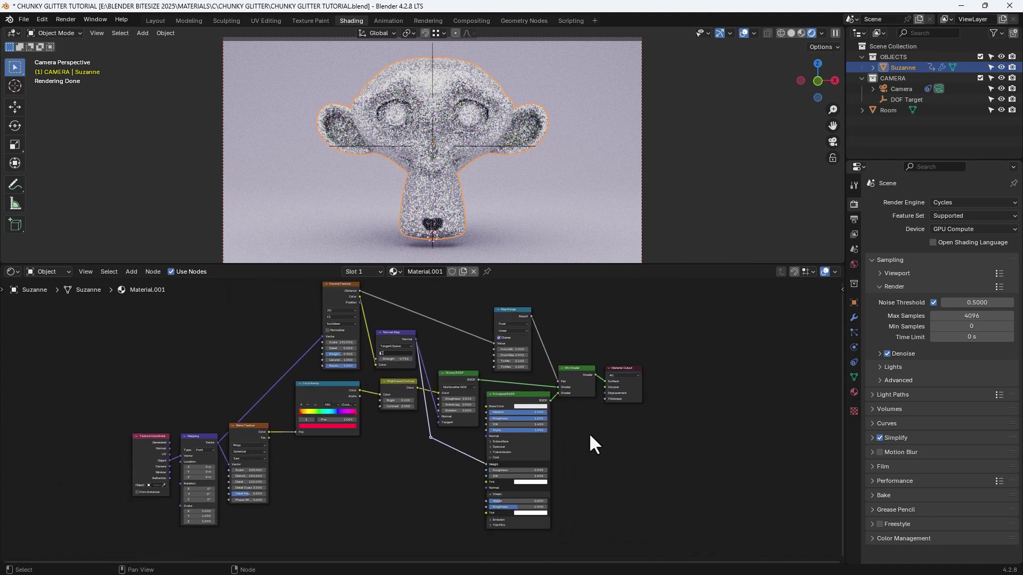
{"action": "middle_click_drag", "start_coordinate": [589, 442], "coordinate": [613, 436]}
{"action": "scroll", "coordinate": [611, 438], "scroll_direction": "down", "scroll_amount": 2}
{"action": "scroll", "coordinate": [613, 440], "scroll_direction": "up", "scroll_amount": 2}
{"action": "left_click_drag", "start_coordinate": [121, 303], "coordinate": [474, 522]}
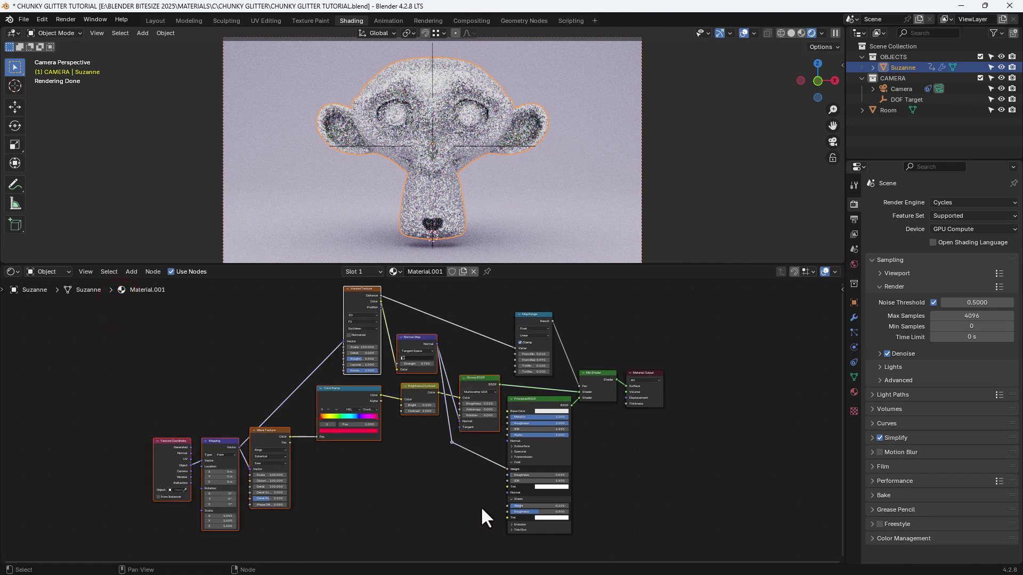
- Wrap the selected nodes in a frame labelled GLITTER TEXTURE
{"action": "key", "text": "ctrl+j"}
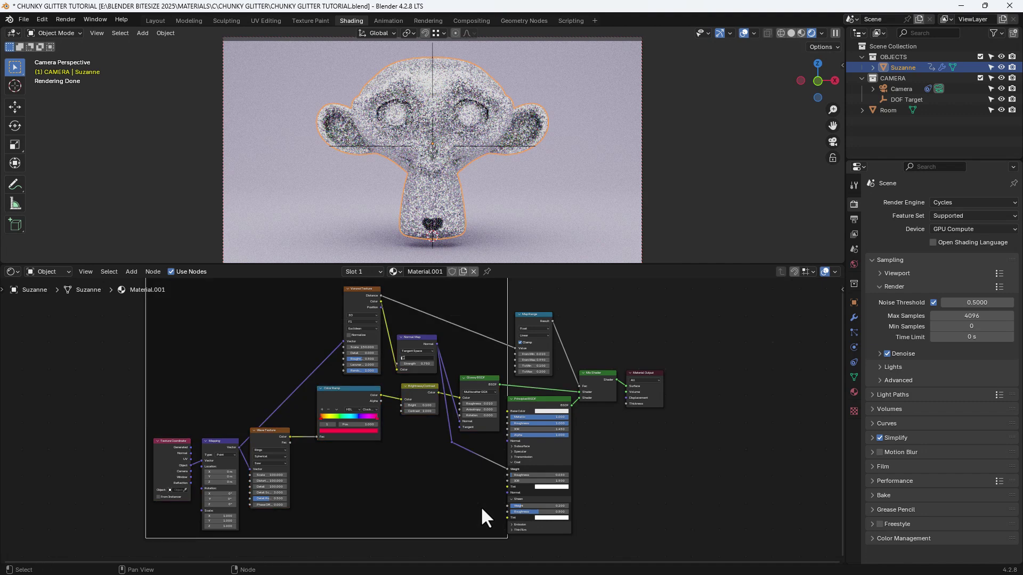
{"action": "key", "text": "n"}
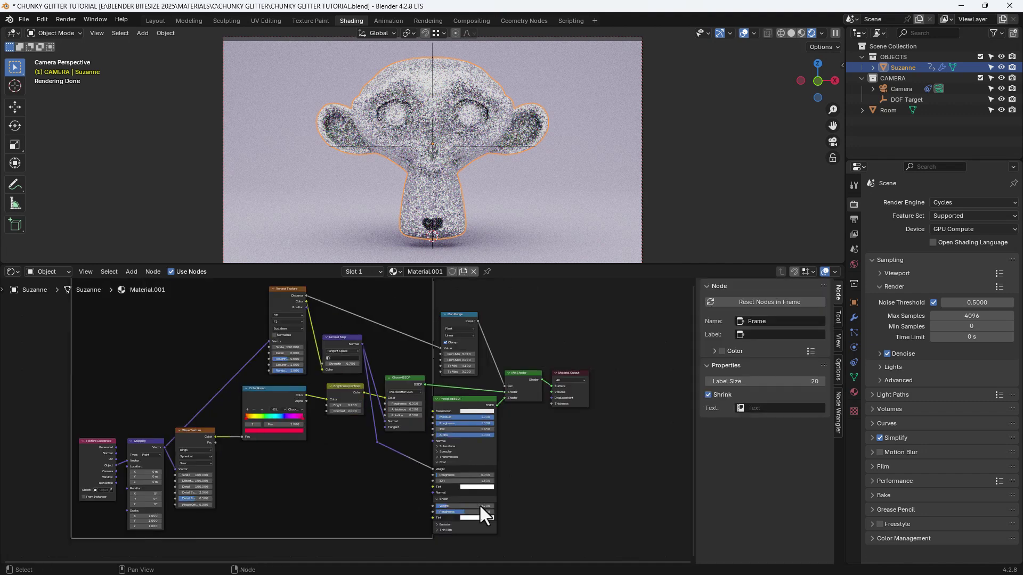
{"action": "left_click", "coordinate": [757, 335]}
{"action": "type", "text": "TEXTURE"}
{"action": "key", "text": "Return"}
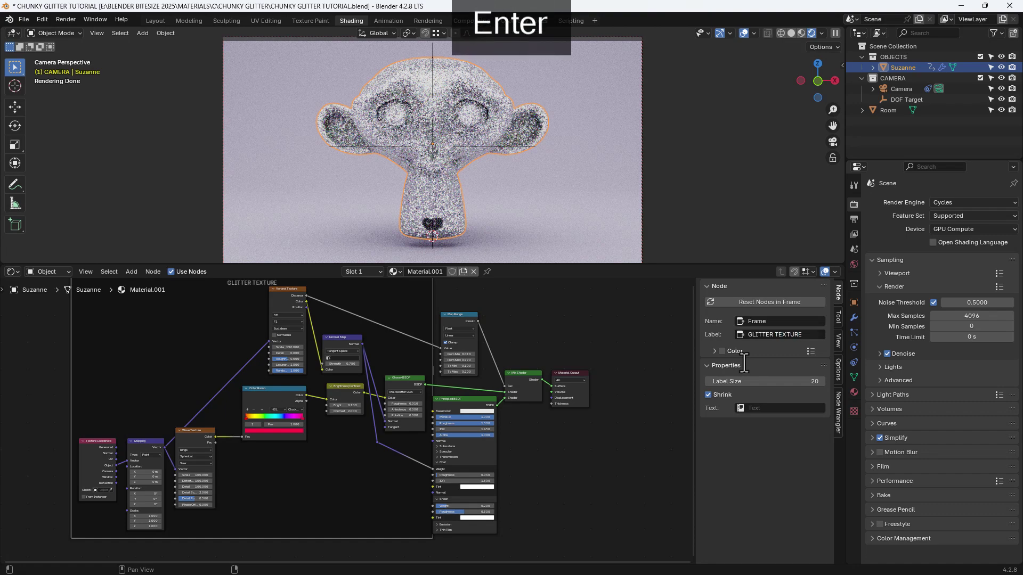
- Shift the Principled BSDF, Mix Shader and Material Output nodes slightly right
{"action": "scroll", "coordinate": [540, 418], "scroll_direction": "down", "scroll_amount": 2}
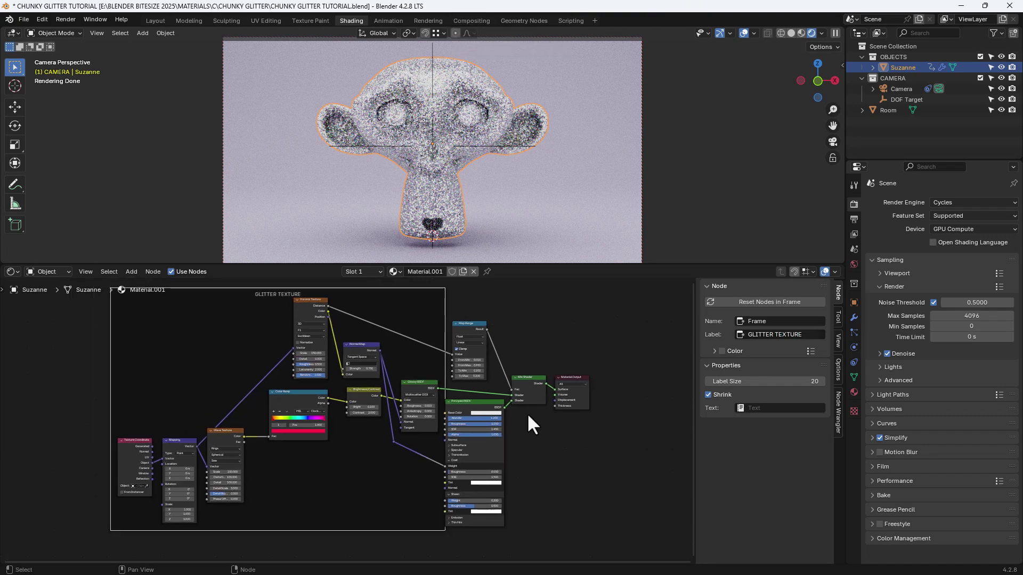
{"action": "left_click_drag", "start_coordinate": [498, 404], "coordinate": [504, 403]}
{"action": "mouse_move", "coordinate": [526, 361]}
{"action": "left_mouse_down"}
{"action": "mouse_move", "coordinate": [559, 388]}
{"action": "mouse_move", "coordinate": [530, 378]}
{"action": "left_mouse_up"}
{"action": "left_click", "coordinate": [535, 342]}
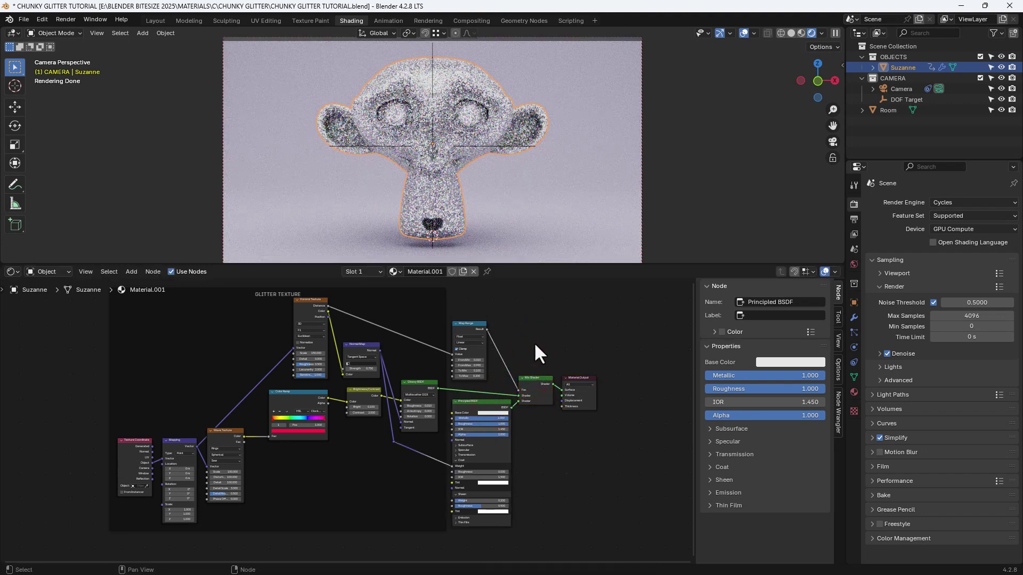
{"action": "middle_click_drag", "start_coordinate": [536, 344], "coordinate": [549, 350]}
- Rename the material to CHUNKY GLITTER and hide the sidebar
{"action": "double_click", "coordinate": [414, 273]}
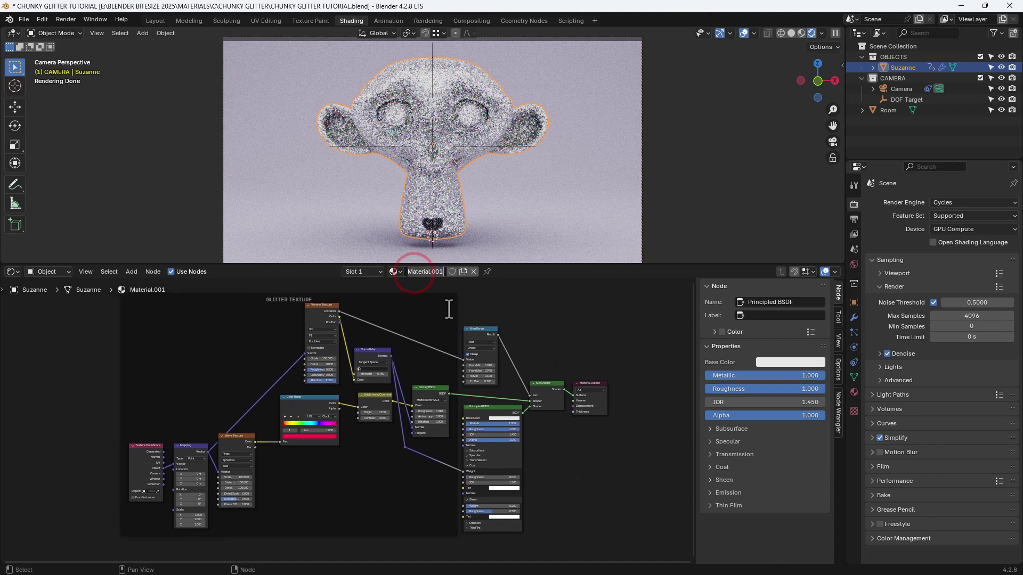
{"action": "type", "text": "CHUNKY GLITTER"}
{"action": "key", "text": "Return"}
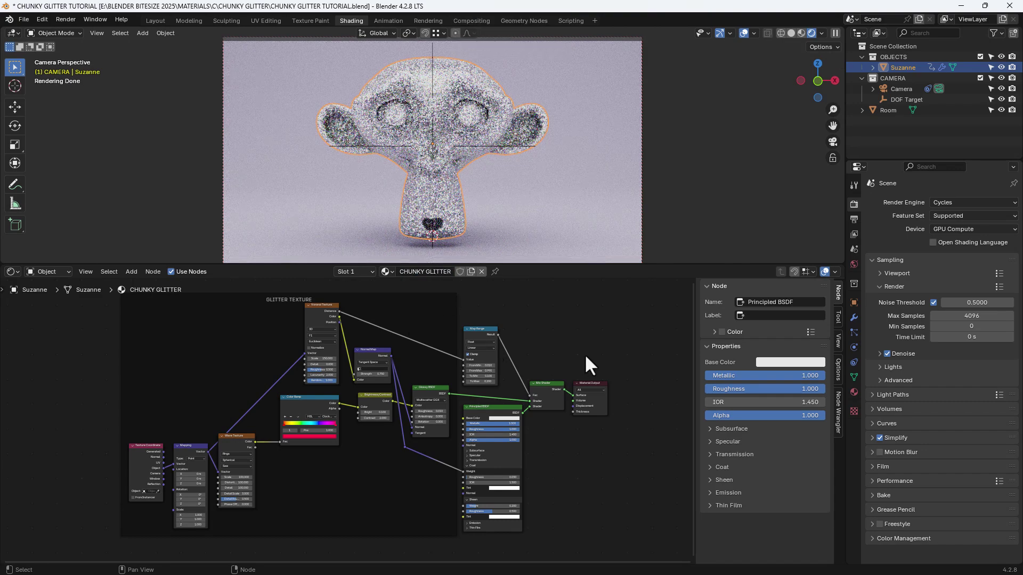
{"action": "key", "text": "n"}
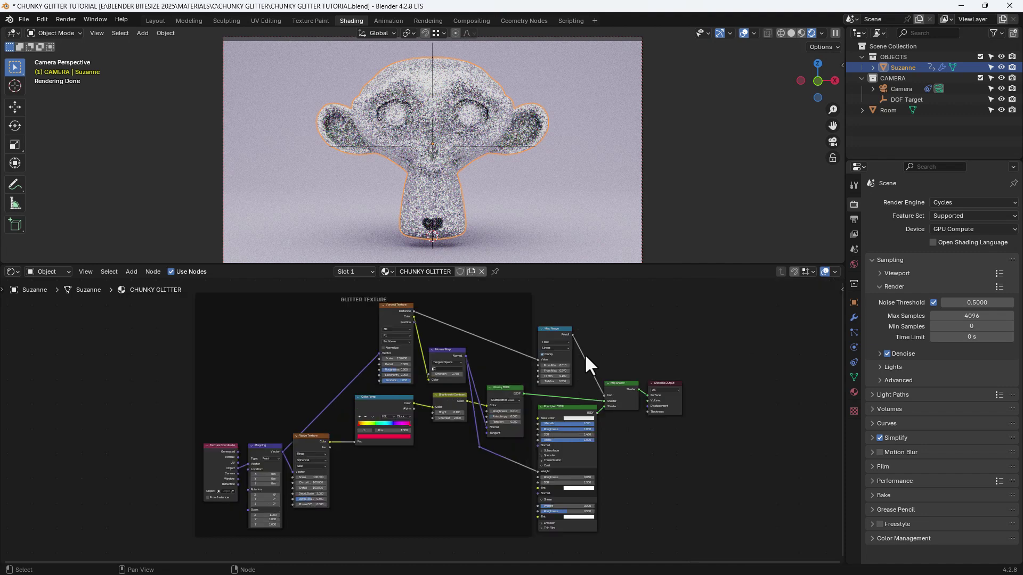
{"action": "left_click", "coordinate": [471, 19]}
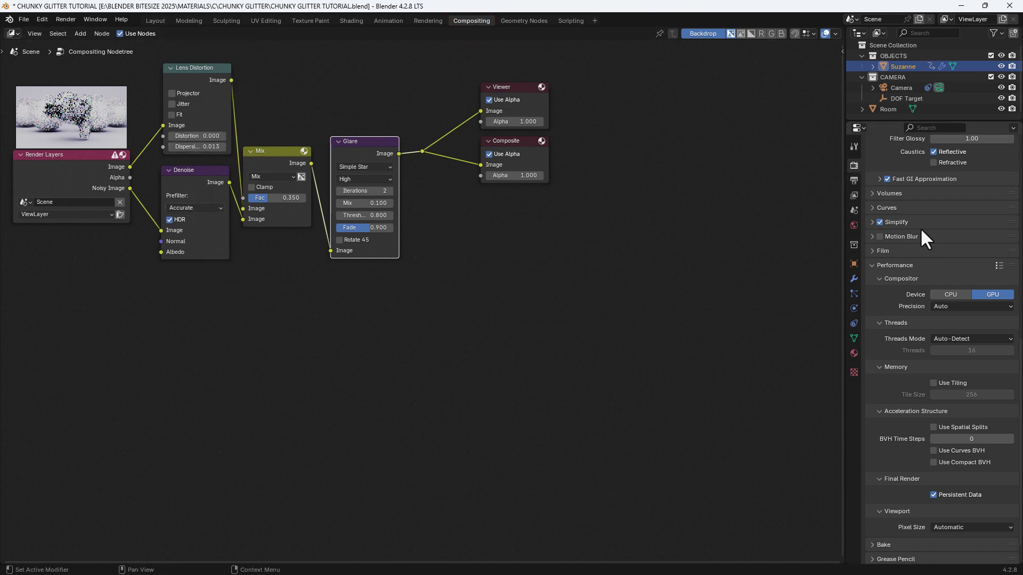
{"action": "scroll", "coordinate": [923, 229], "scroll_direction": "up", "scroll_amount": 10}
{"action": "scroll", "coordinate": [923, 226], "scroll_direction": "up", "scroll_amount": 9}
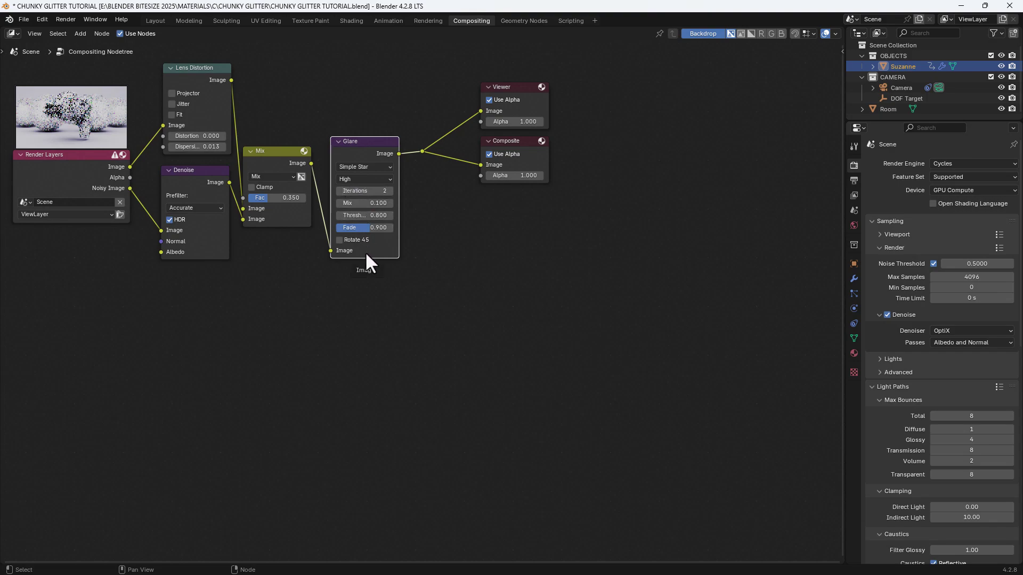
{"action": "left_click", "coordinate": [347, 21]}
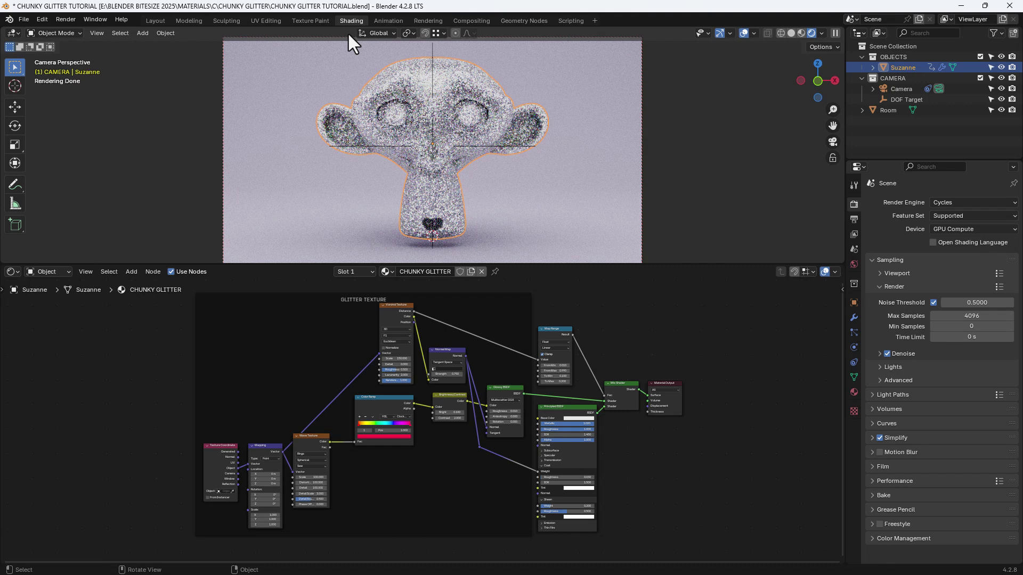
- Render the final still image of frame 1 with Render Image
{"action": "left_click", "coordinate": [64, 18]}
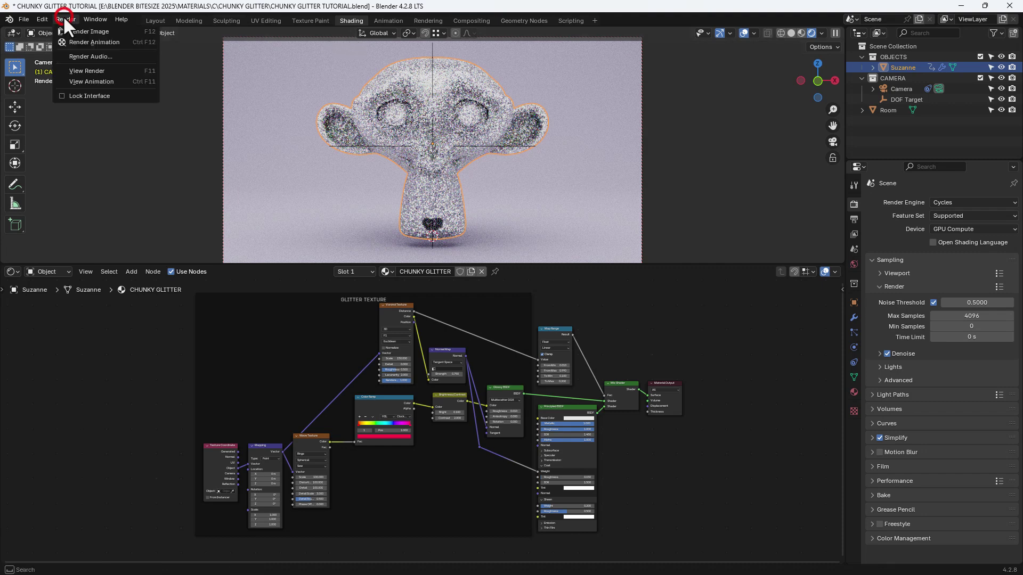
{"action": "left_click", "coordinate": [61, 30]}
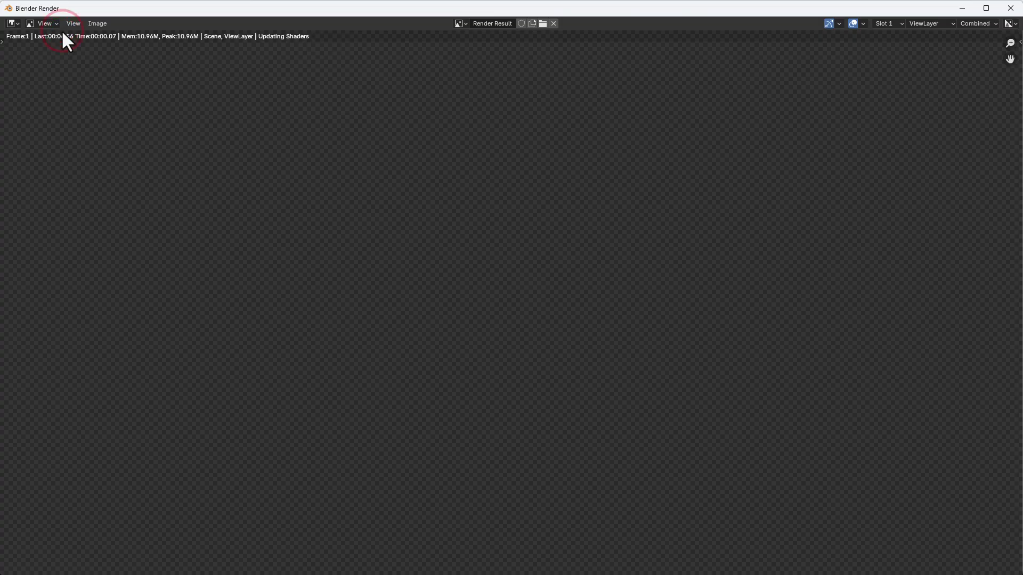